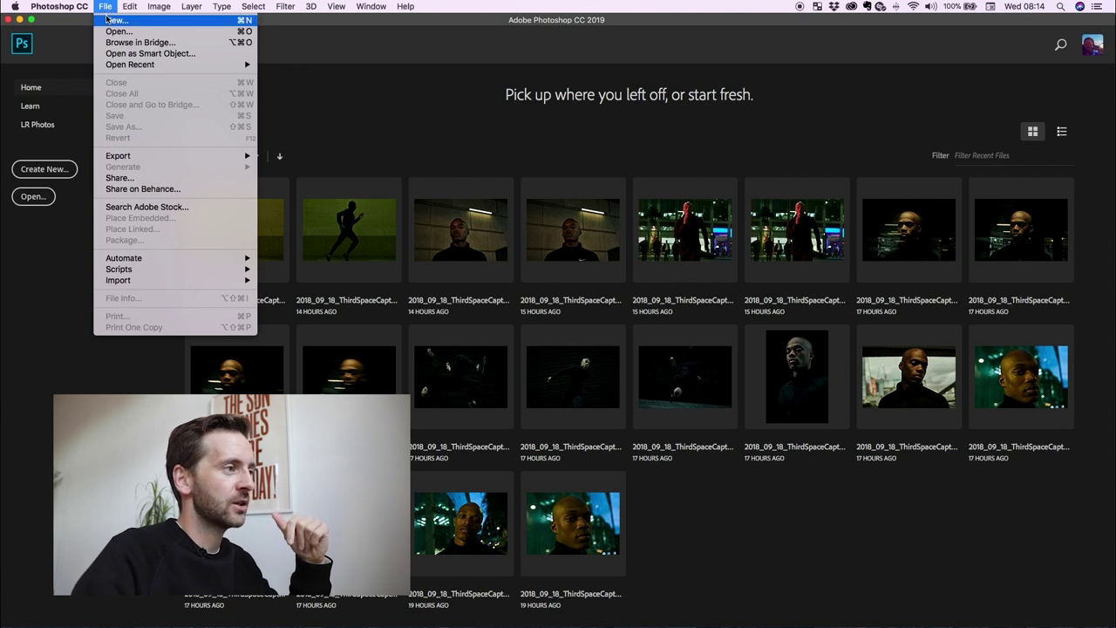
Create a blank landscape A4 document (297 × 210 mm, 300 ppi) and fit it to the window
left_click(109, 19)
left_click(442, 233)
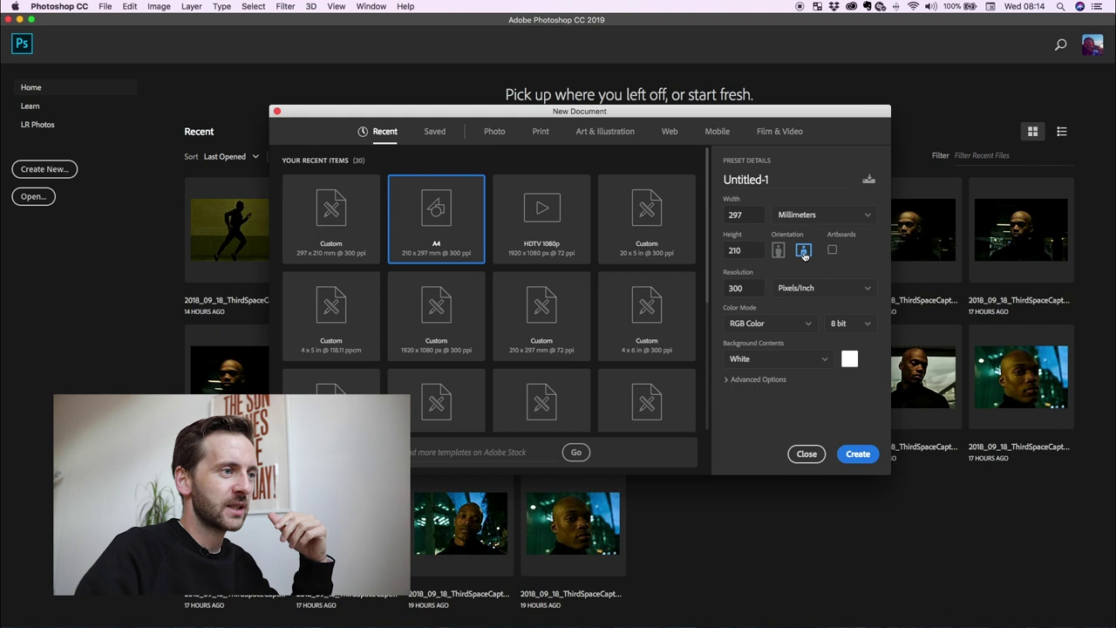
left_click(845, 458)
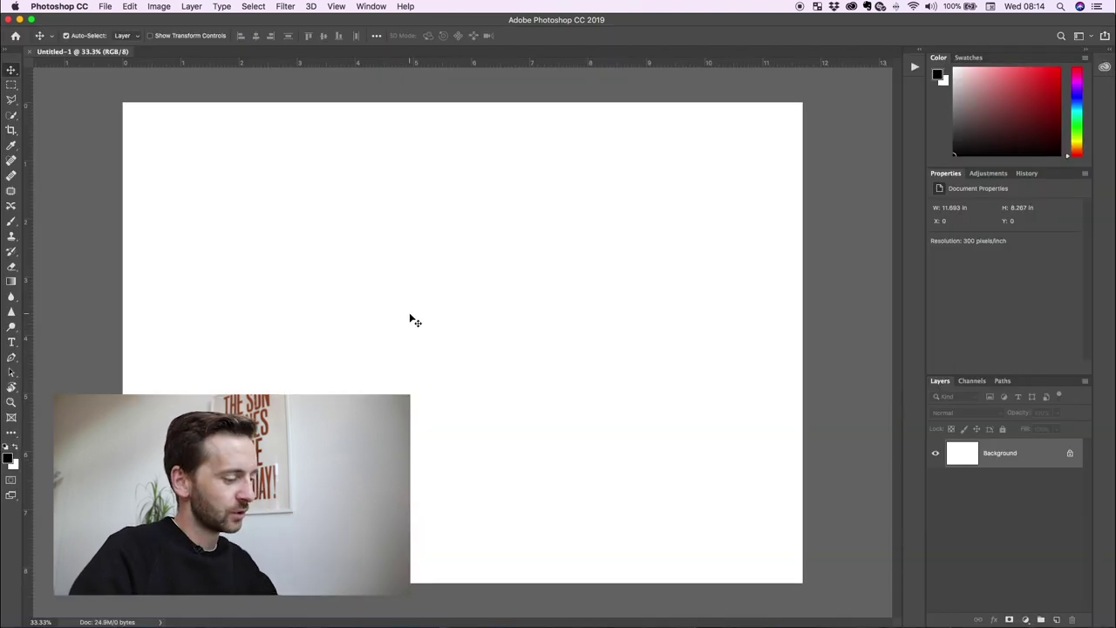
key("super+0")
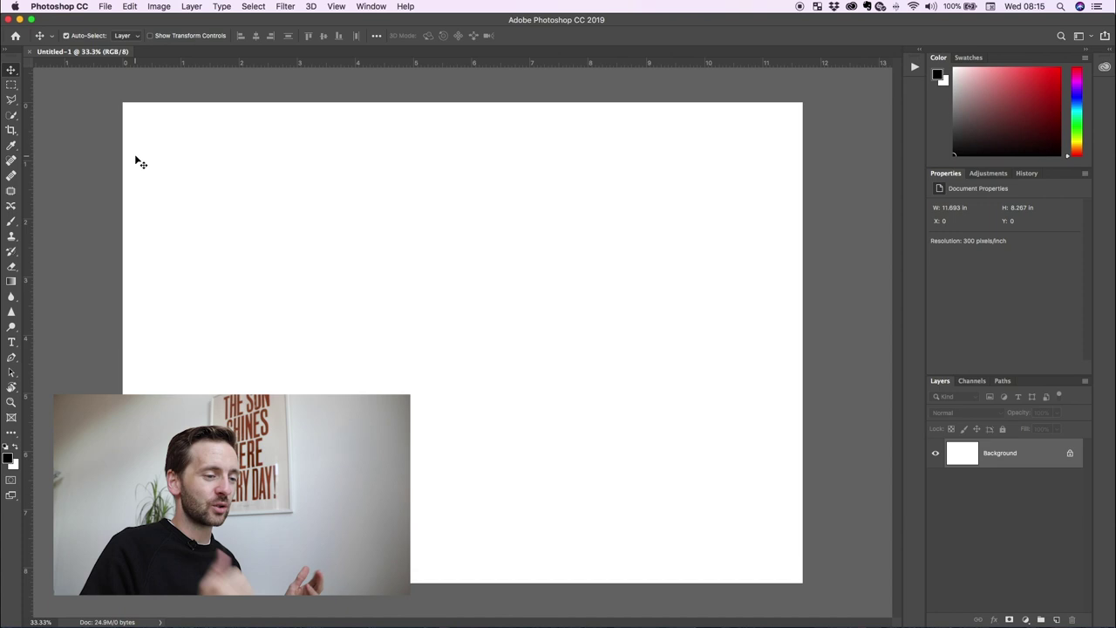
Use a free-ratio crop dragged past the right edge to widen the canvas to 20.393 × 8.267 inches
key("c")
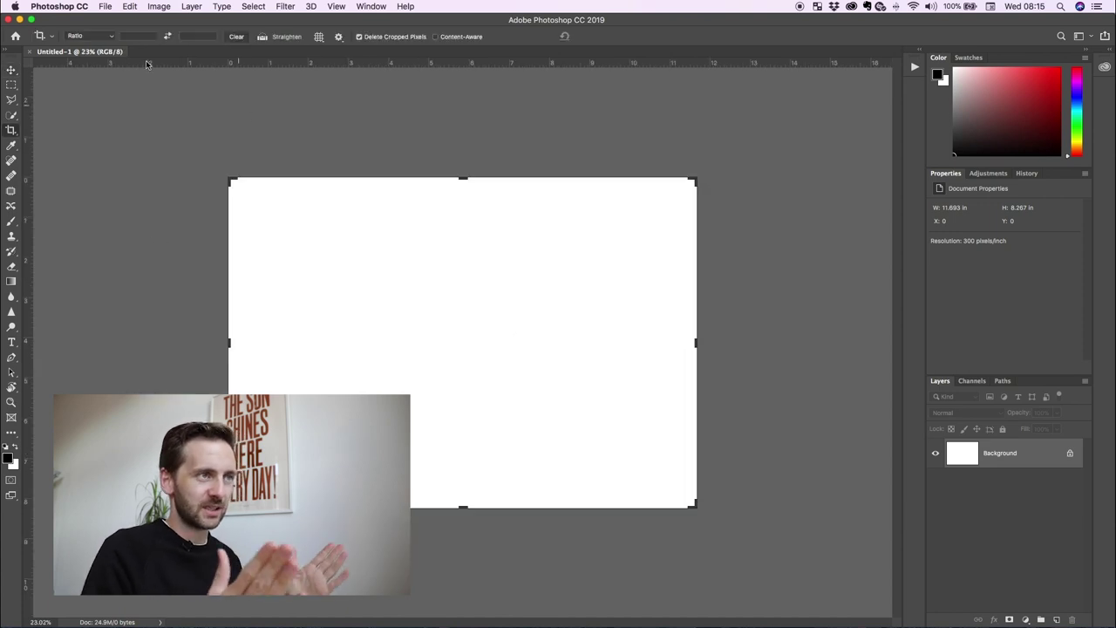
left_click(112, 36)
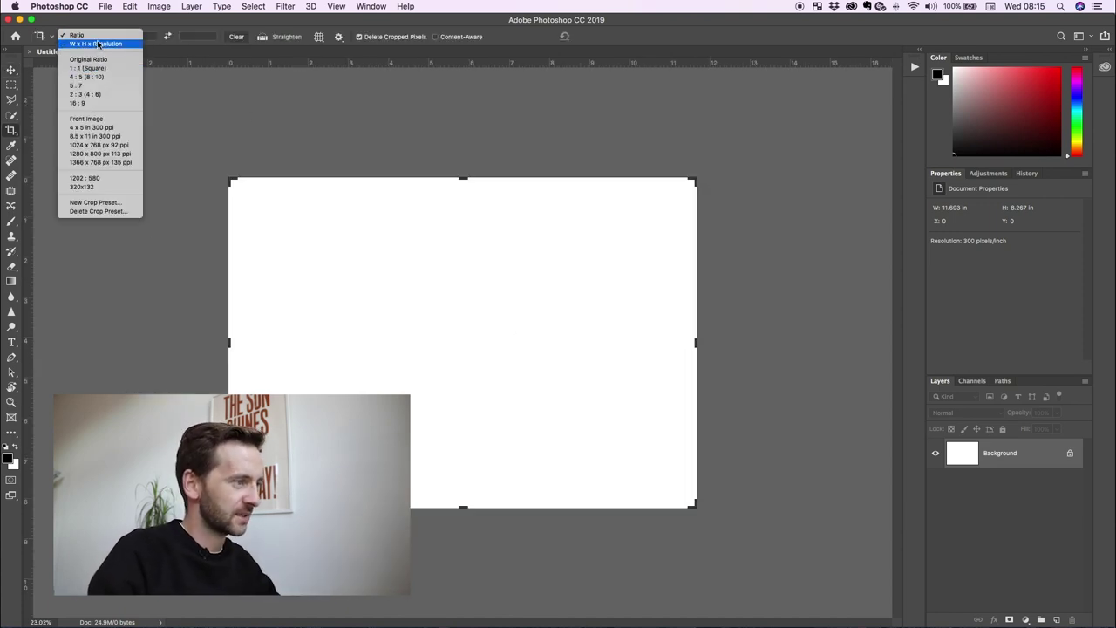
left_click(77, 35)
left_click_drag(695, 345, 871, 342)
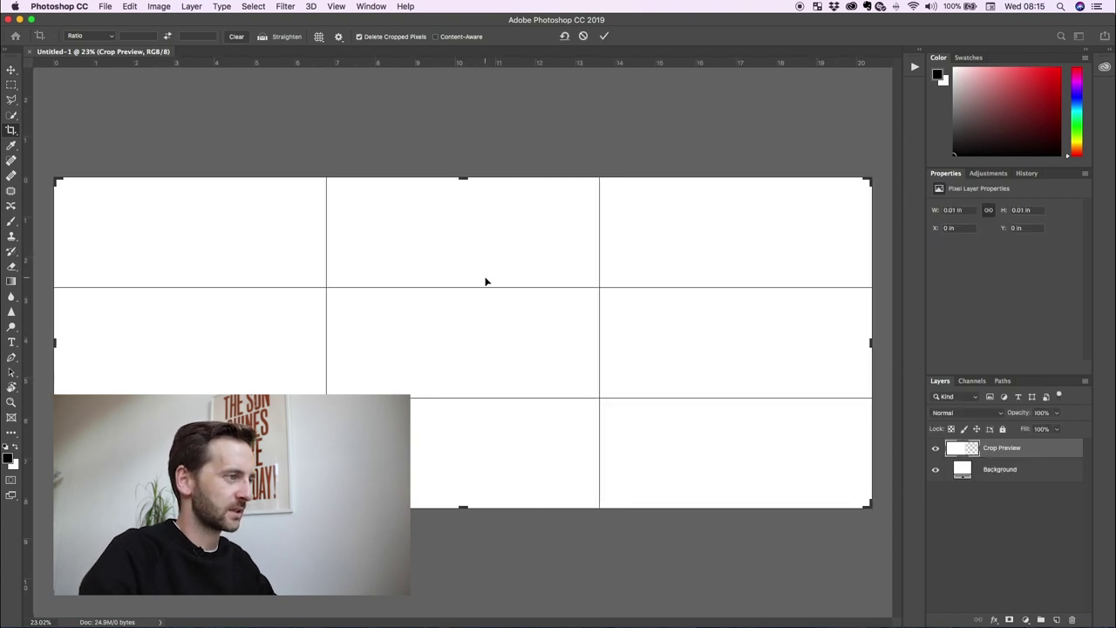
key("Return")
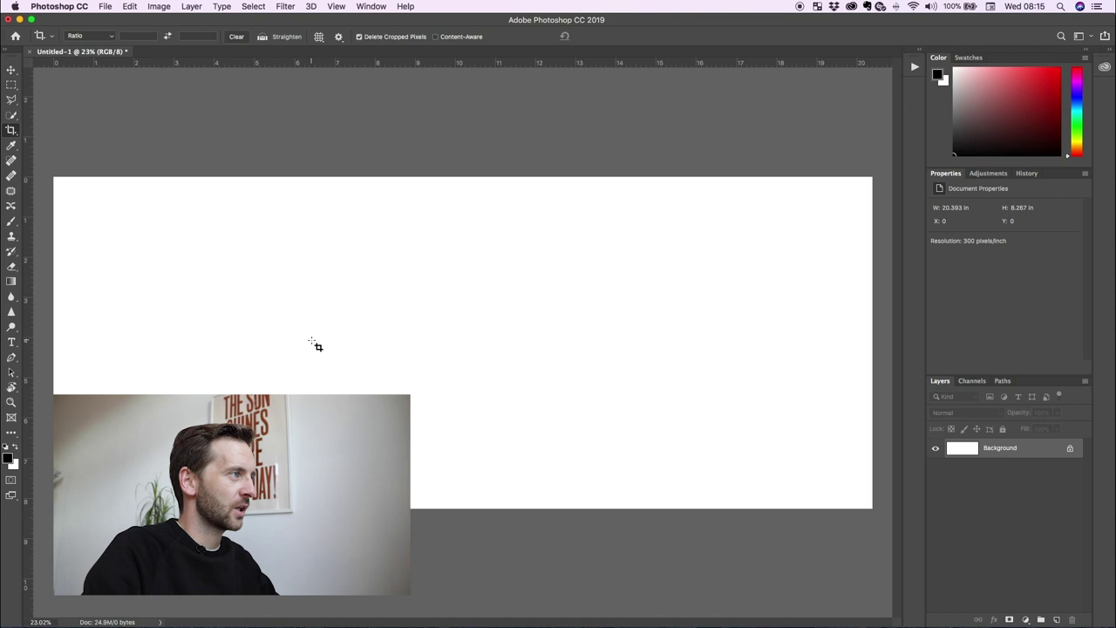
Add a vertical guide at 4 inches through the New Guide dialog found via Help search
left_click(406, 7)
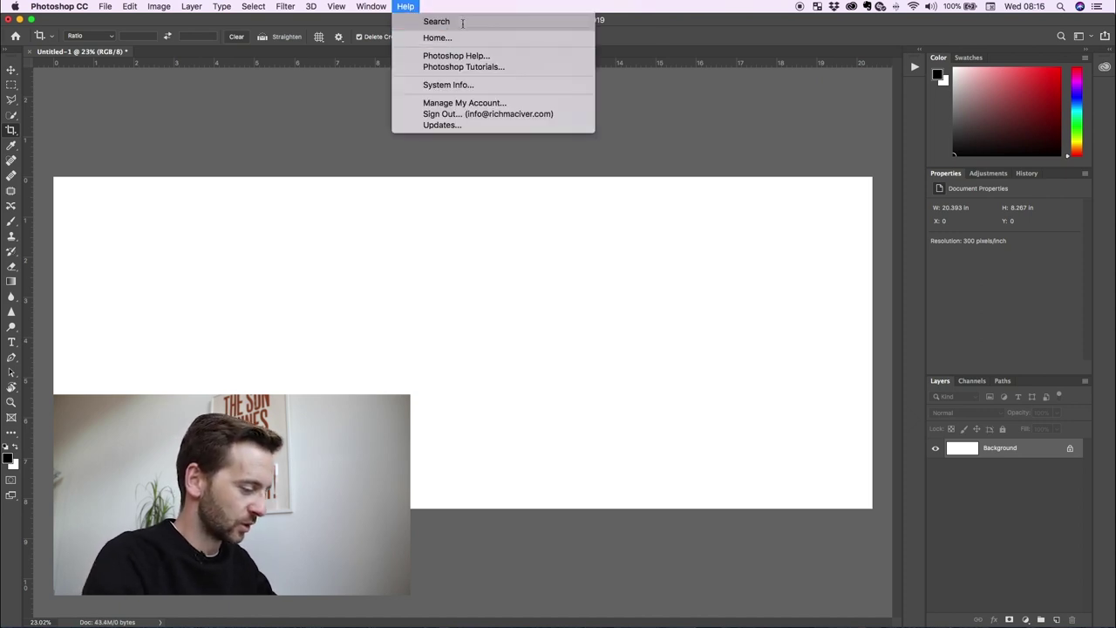
type("guide")
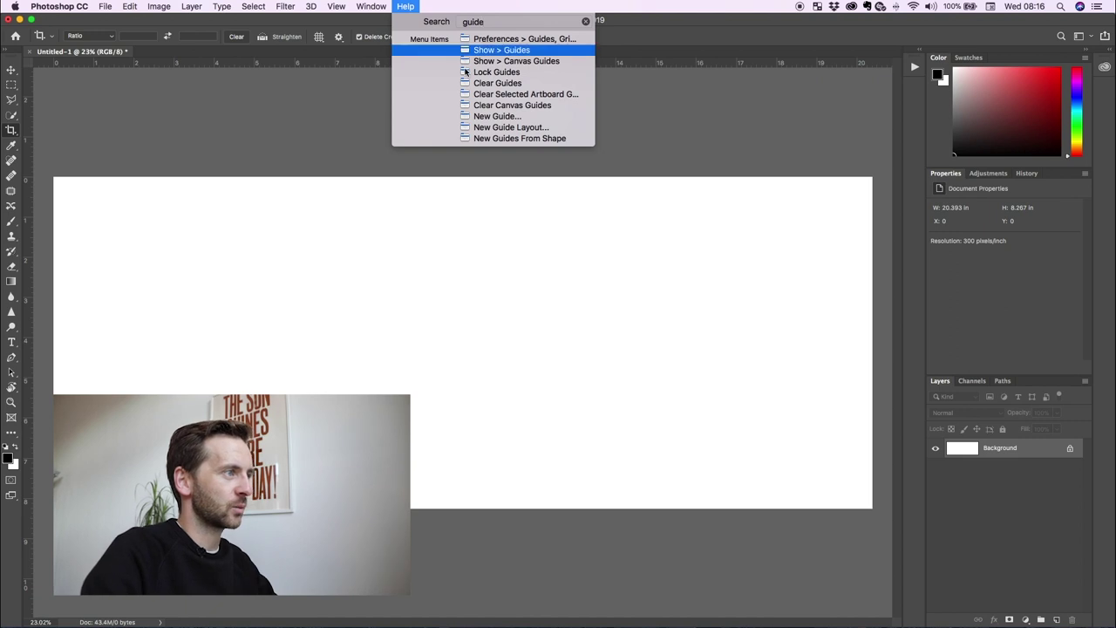
mouse_move(466, 77)
left_click(497, 116)
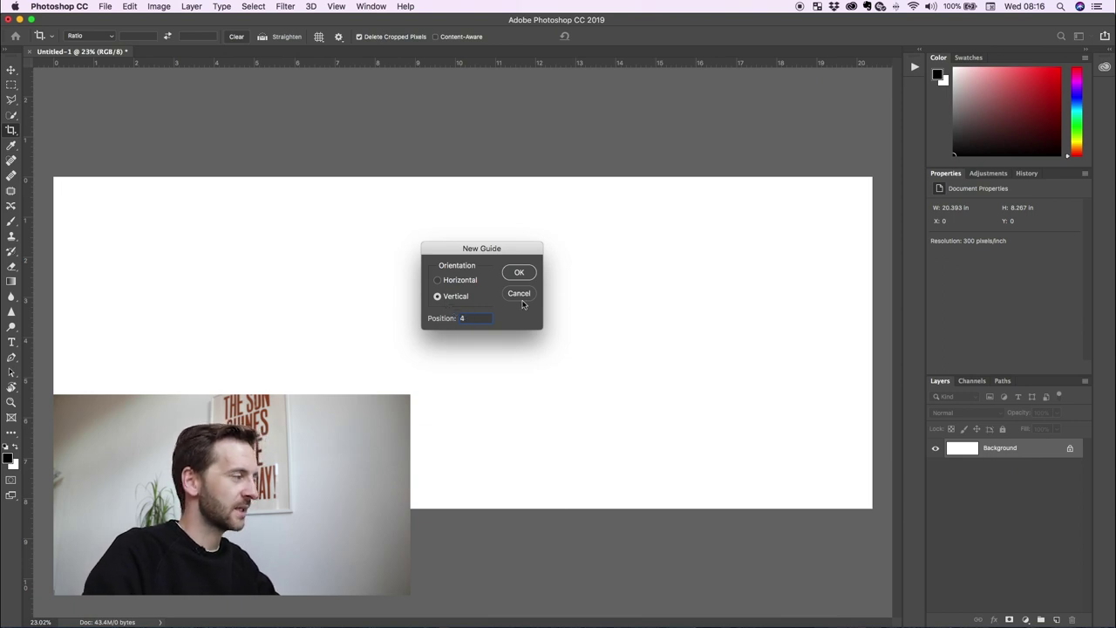
type("4")
left_click(518, 273)
Drag vertical guides from the ruler to 8, 12, 16 and 20 inches, plus a horizontal guide at 5 inches
key("v")
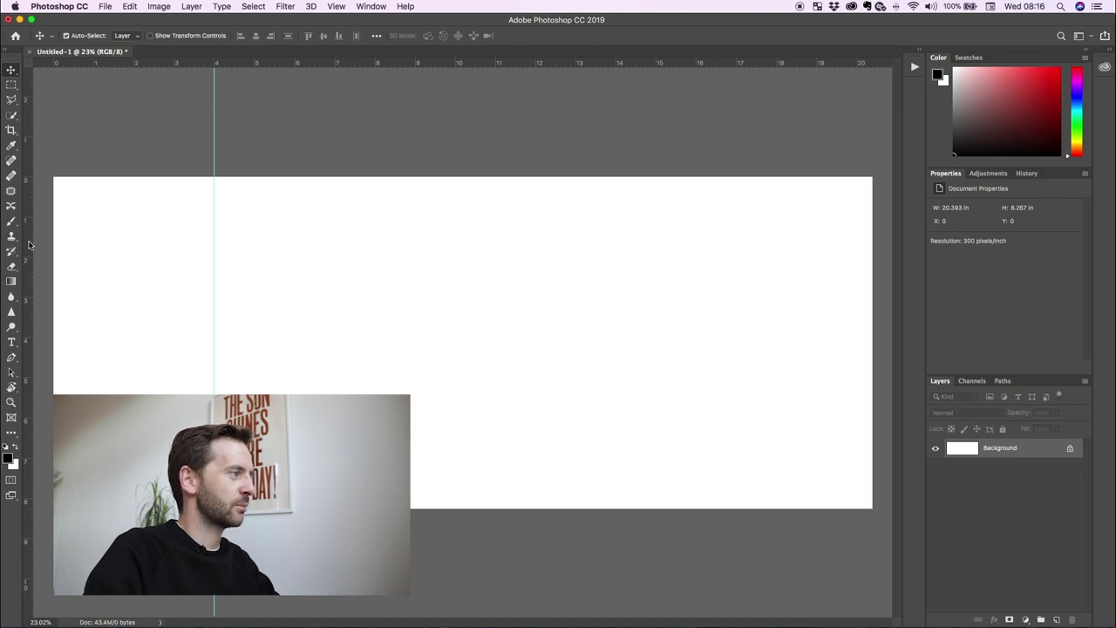
left_click_drag(28, 242, 374, 301)
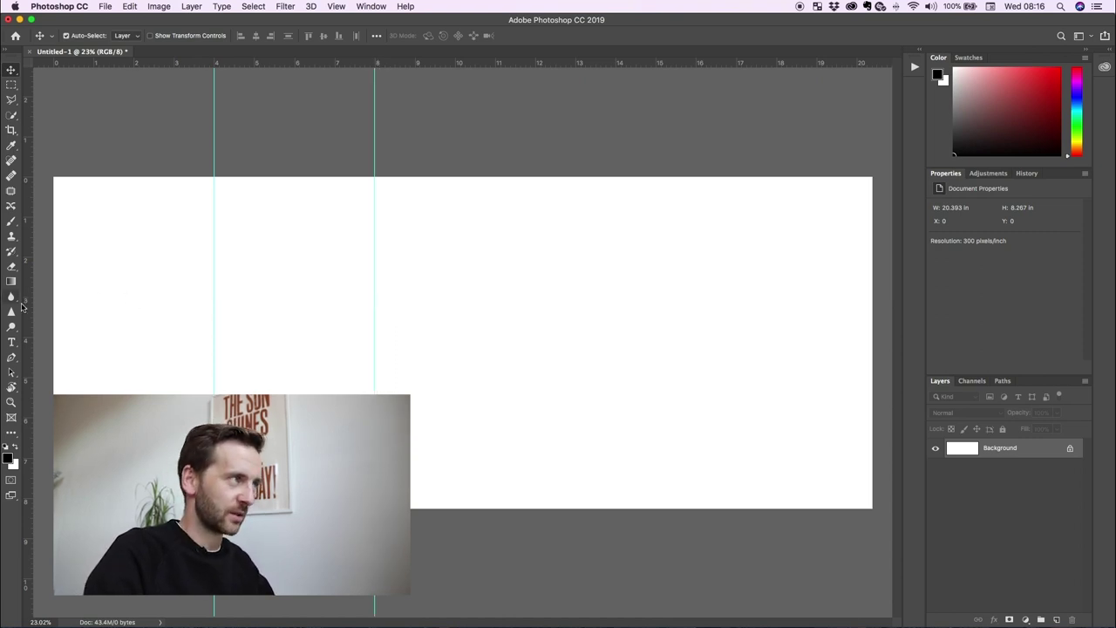
left_click_drag(31, 307, 535, 279)
left_click_drag(29, 279, 696, 260)
left_click_drag(30, 282, 858, 325)
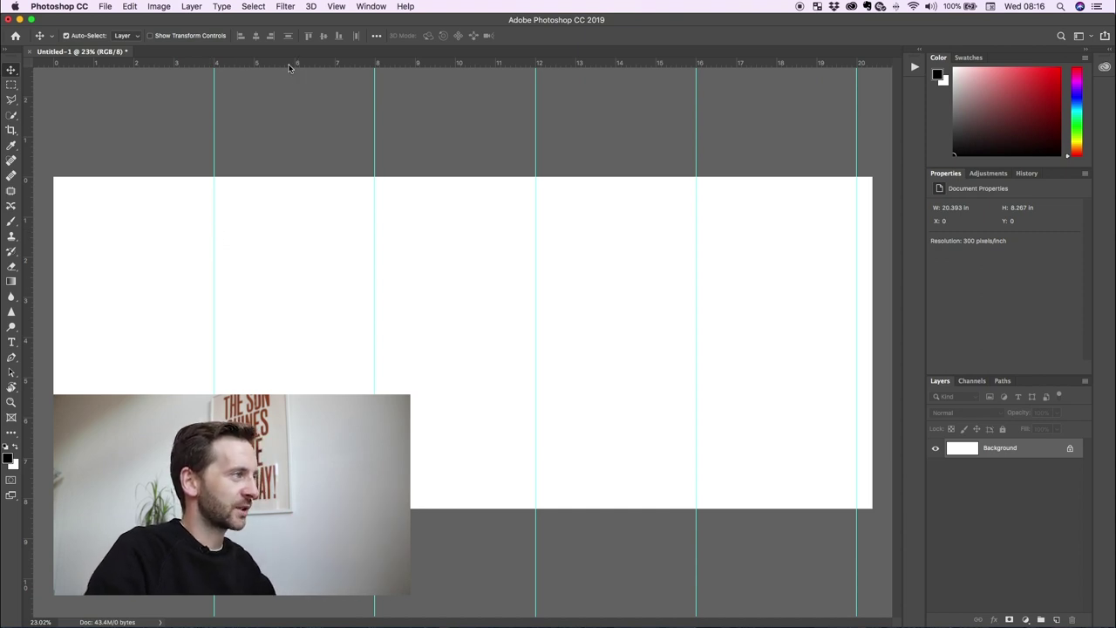
mouse_move(289, 67)
left_mouse_down()
mouse_move(276, 297)
mouse_move(280, 59)
left_mouse_up()
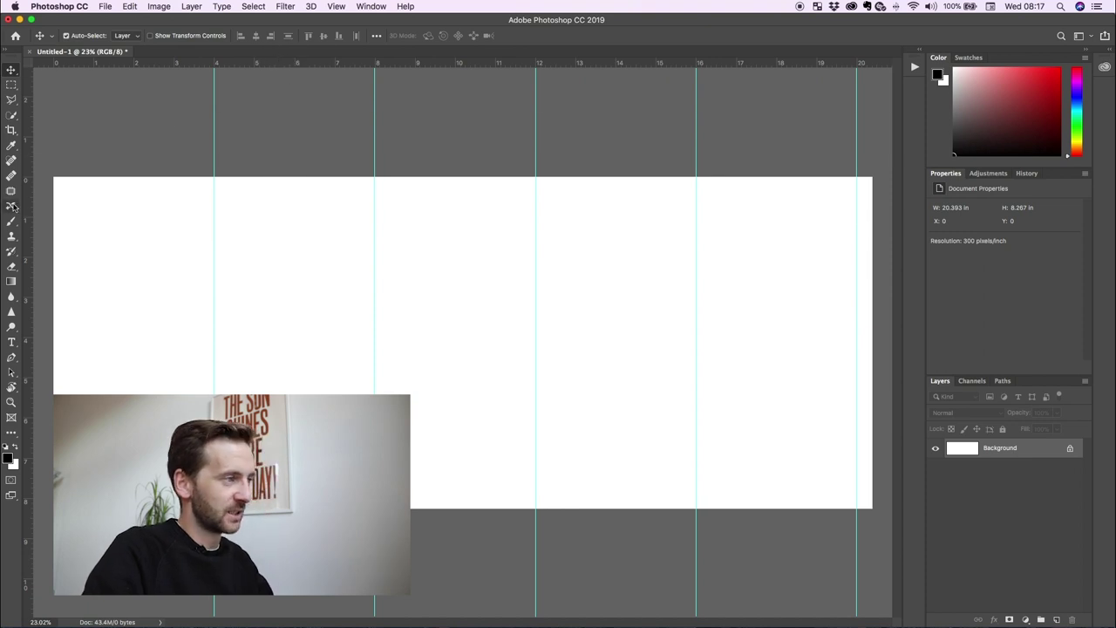
left_click_drag(25, 207, 397, 377)
key("alt")
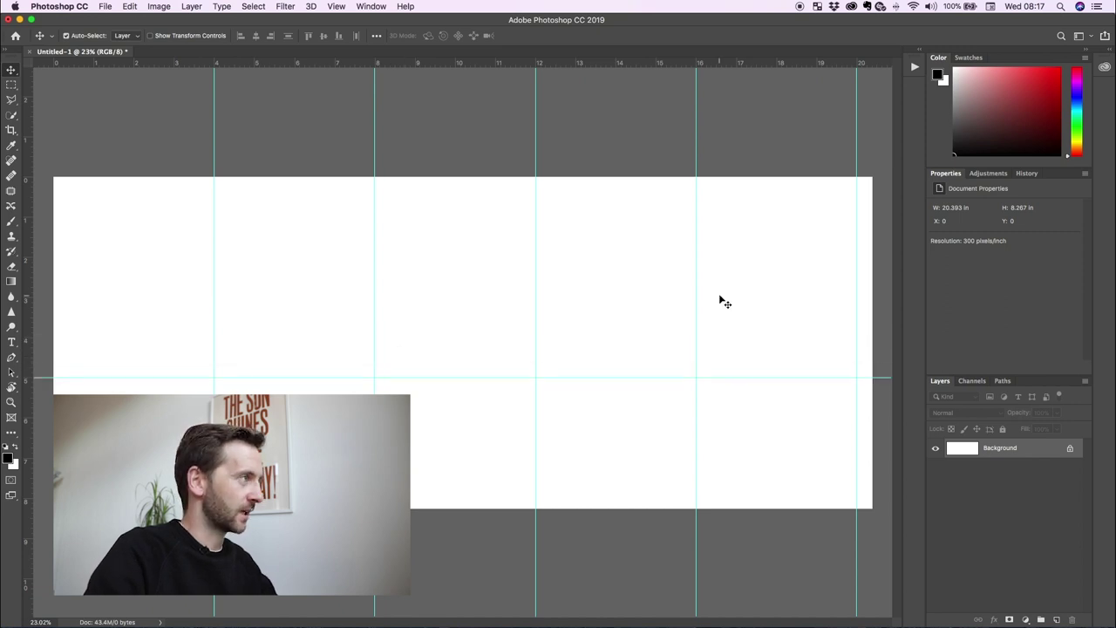
Crop the canvas to 20 × 5 inches by pulling the bottom and right edges to the guides
key("c")
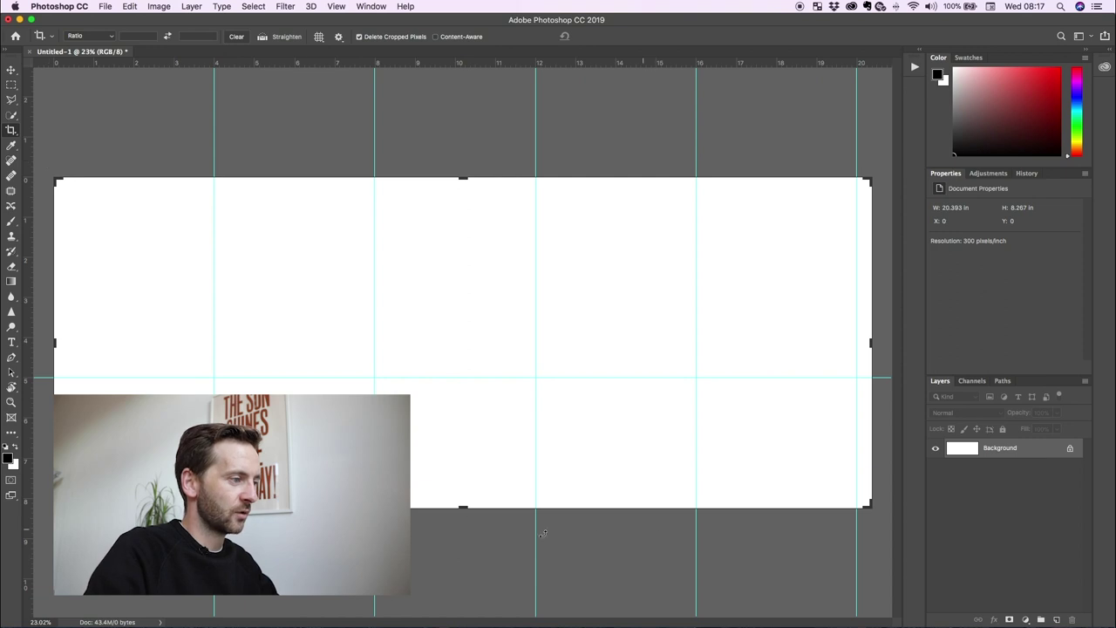
left_click_drag(462, 505, 462, 442)
left_click_drag(867, 342, 861, 343)
key("Return")
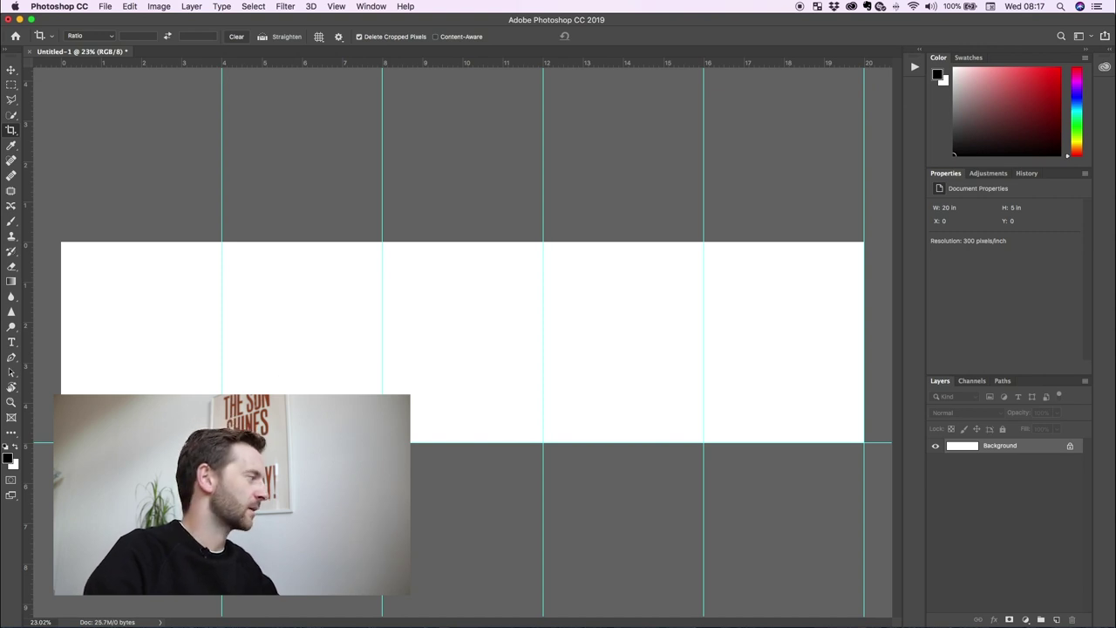
Place four photos, scale them into a 2 × 2 grid in panel two, and commit the portrait in panel one
left_click_drag(262, 410, 236, 326)
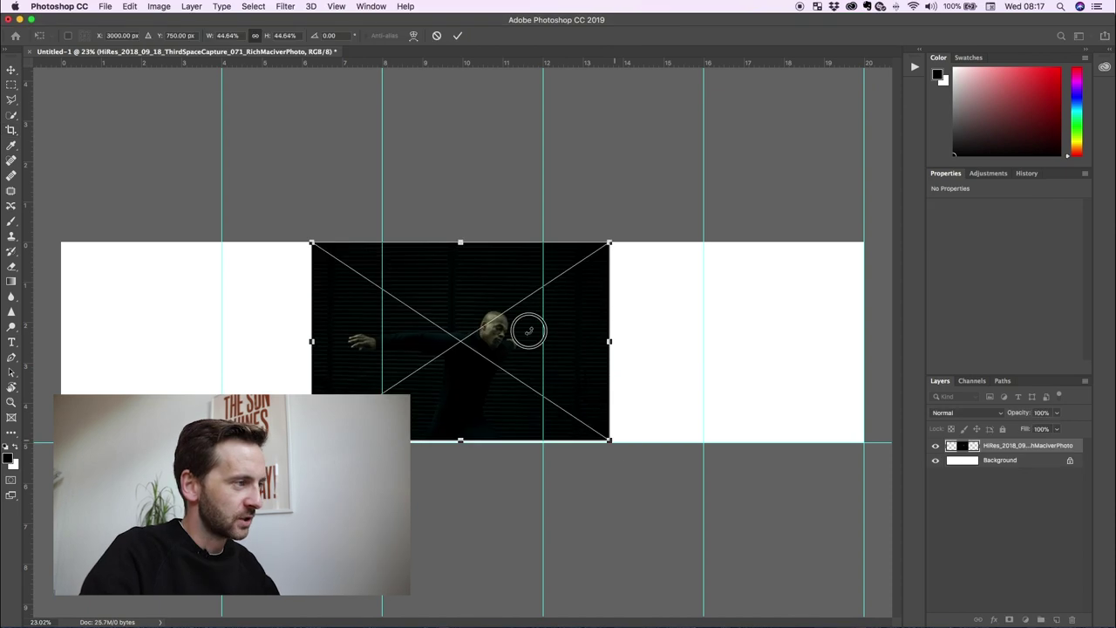
left_click_drag(610, 341, 413, 283)
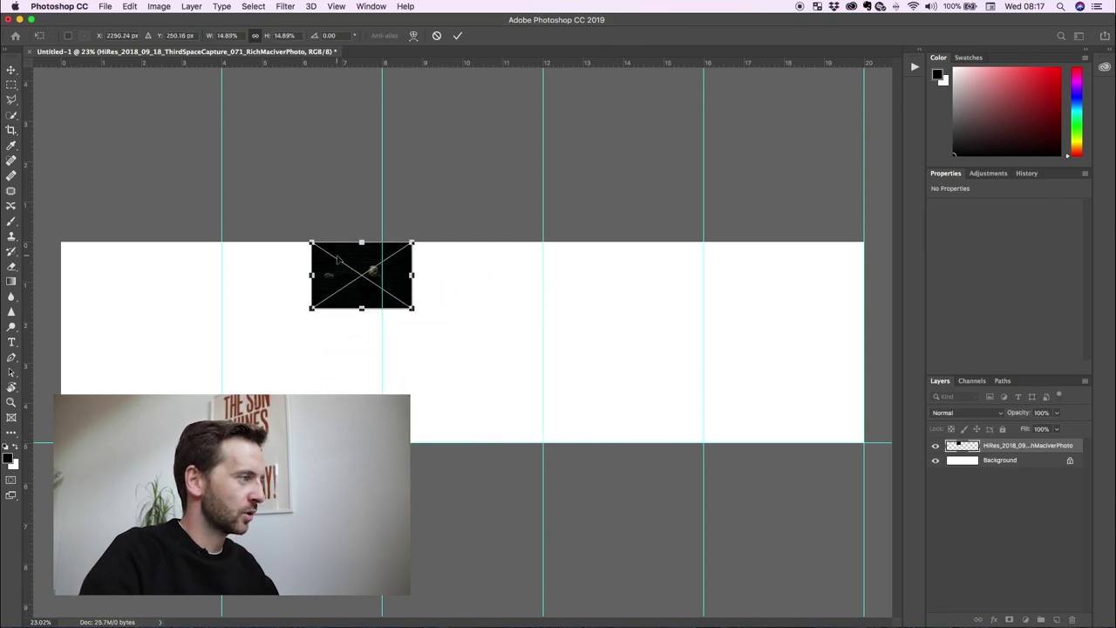
left_click_drag(349, 251, 246, 259)
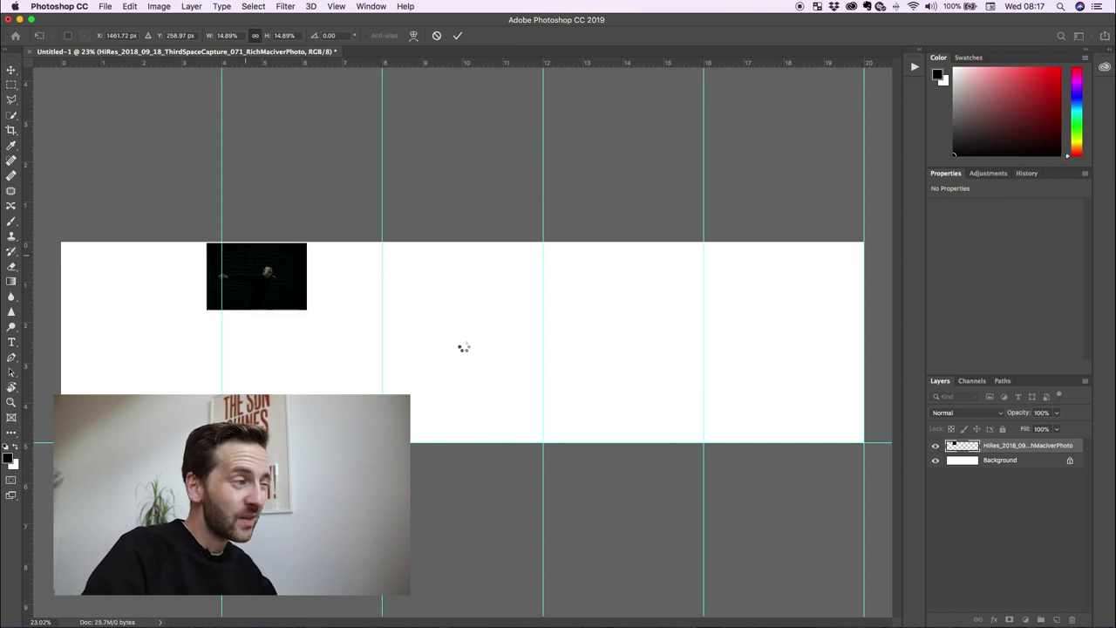
left_click_drag(366, 367, 274, 267)
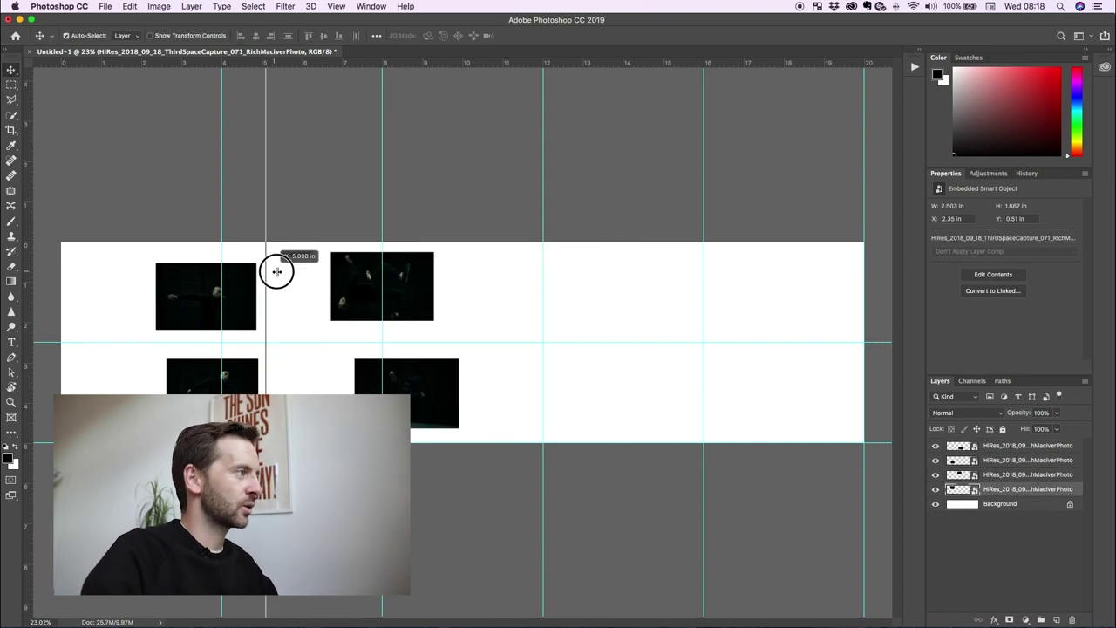
scroll(482, 349, "up", 2)
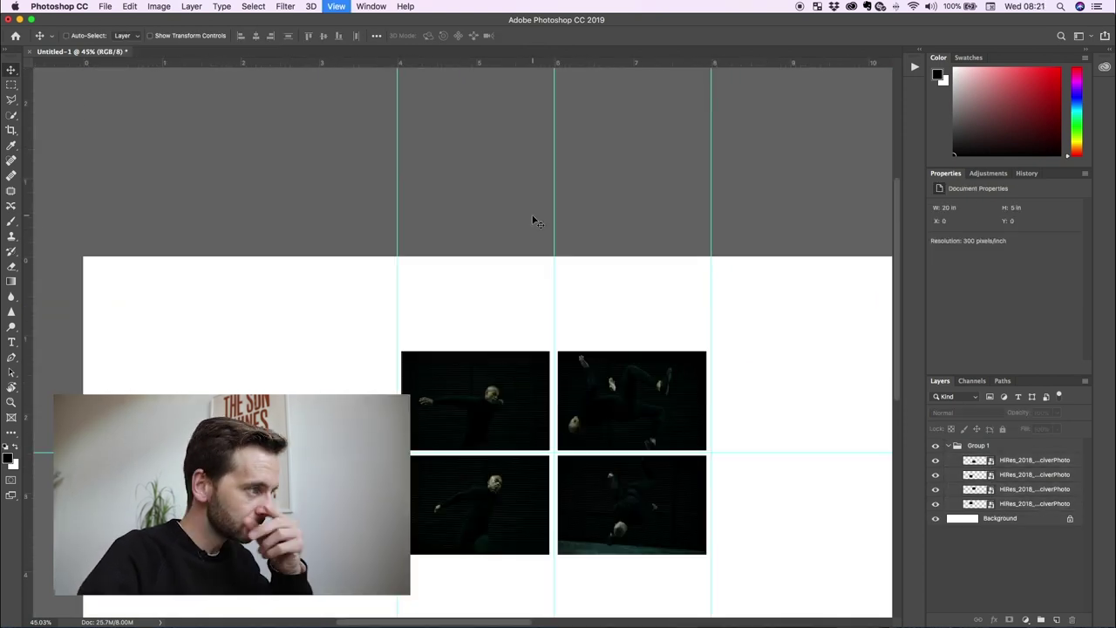
key("super+0")
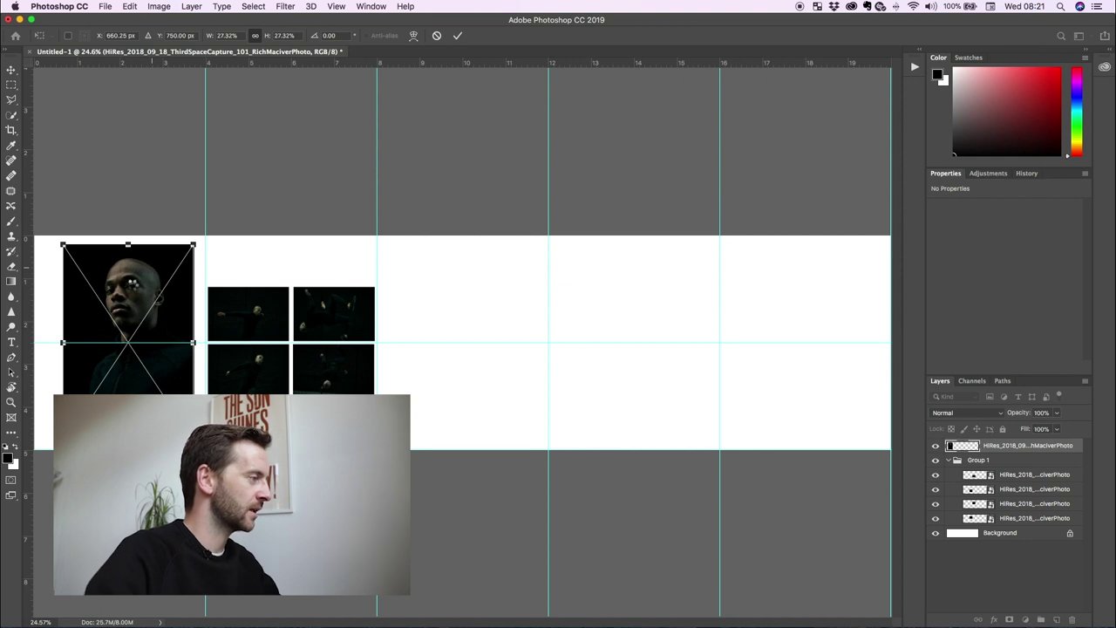
key("Return")
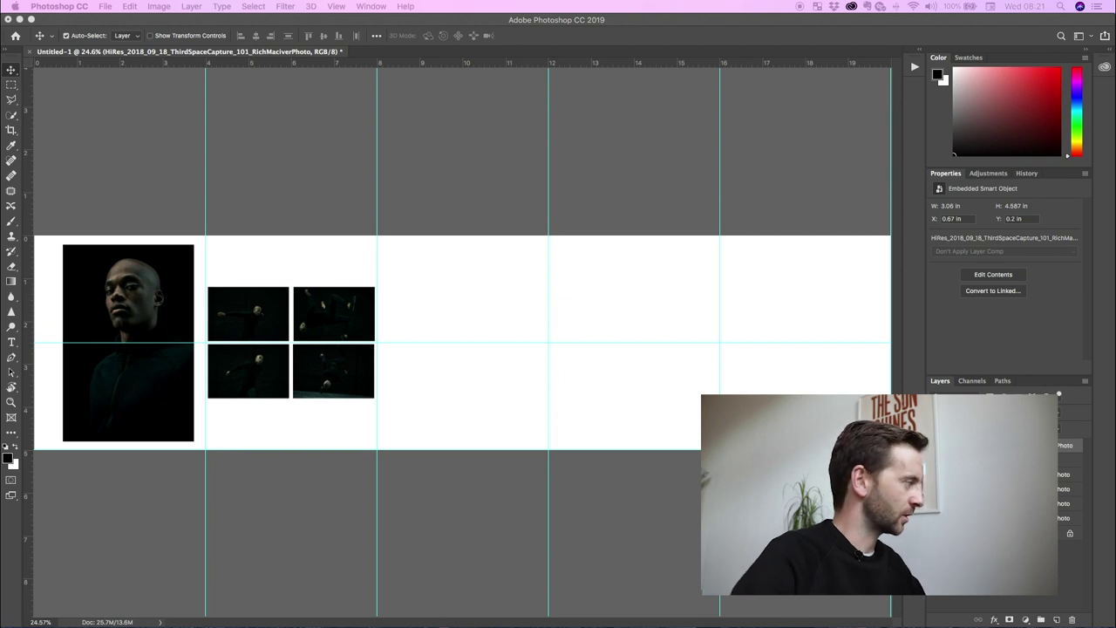
Bring in more photos and delete the small photo in the third panel
left_click_drag(123, 529, 601, 306)
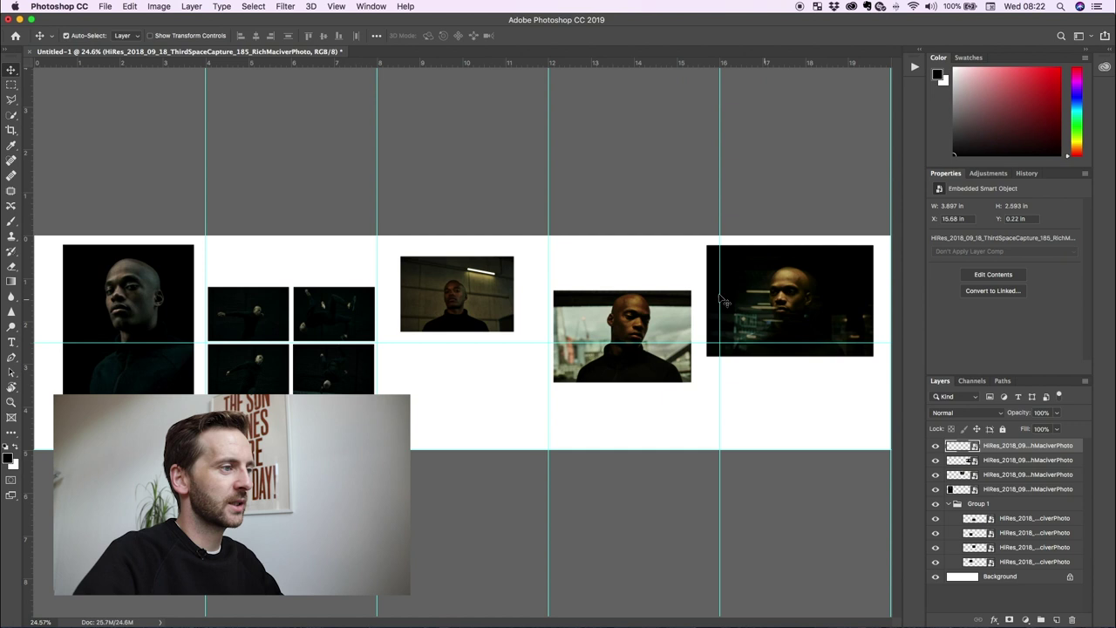
left_click(442, 280)
key("BackSpace")
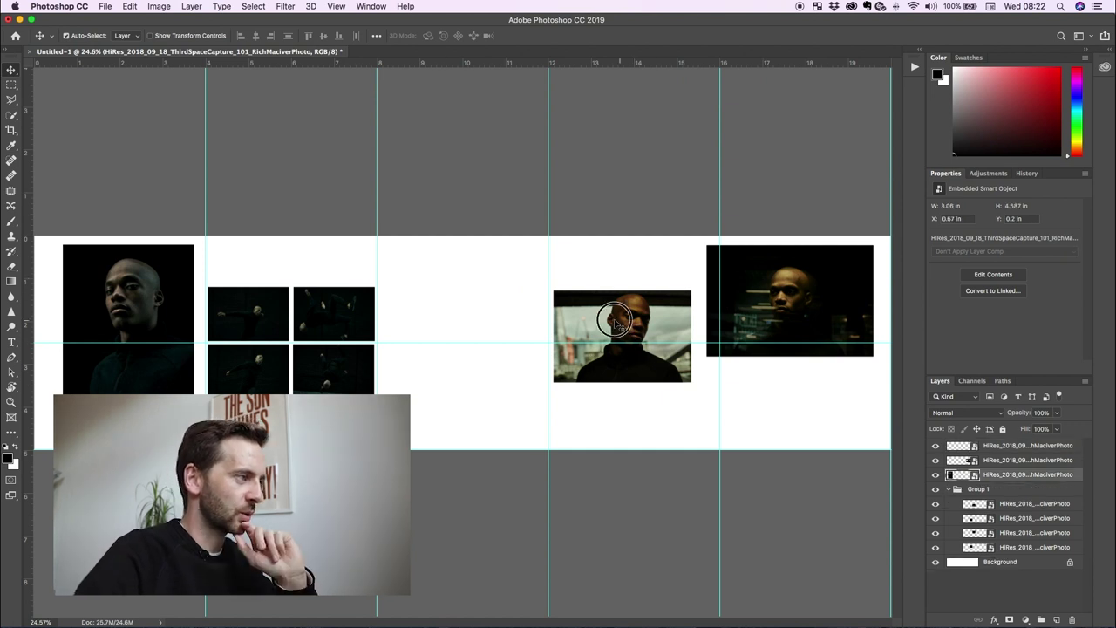
Move the landscape portrait to the middle and scale it to about 39% against the centre guide
left_click_drag(614, 322, 413, 285)
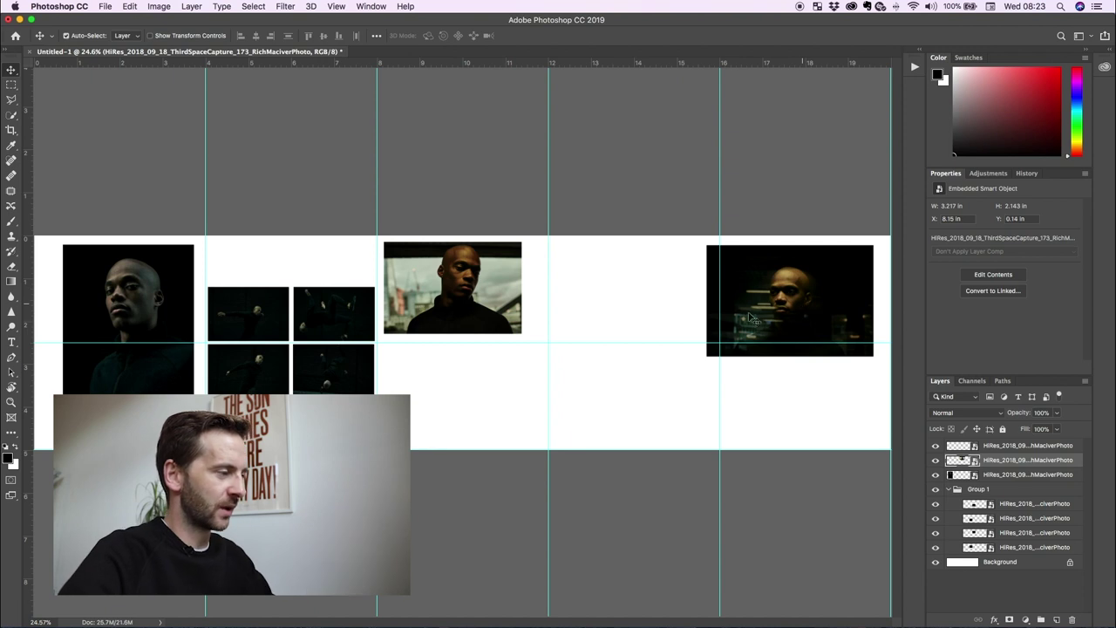
key("super+t")
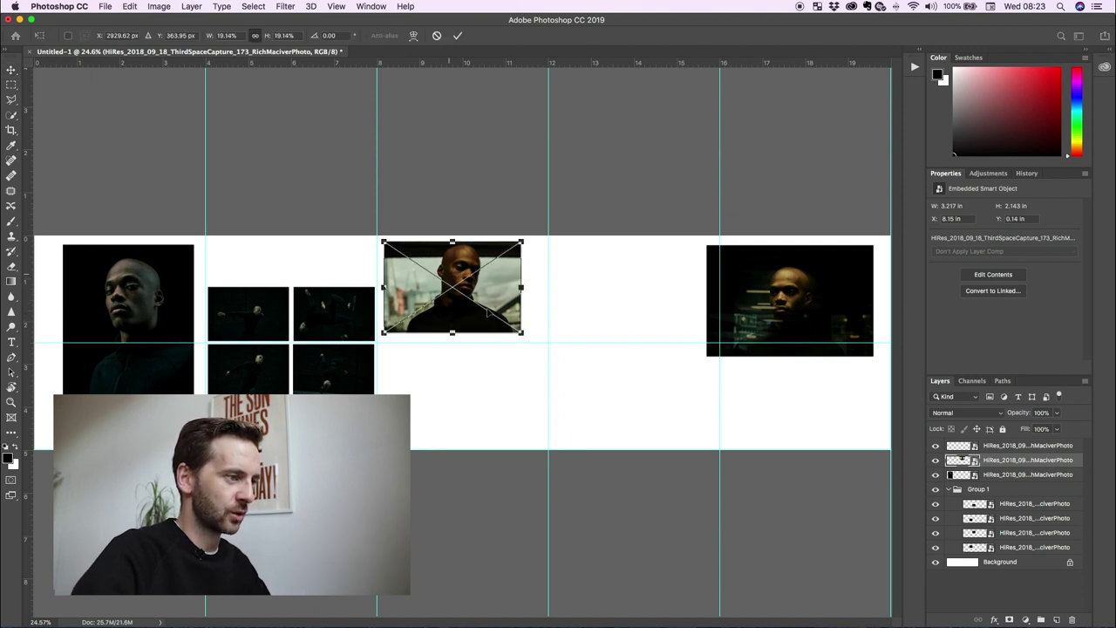
left_click_drag(522, 332, 703, 404)
left_click_drag(635, 404, 664, 403)
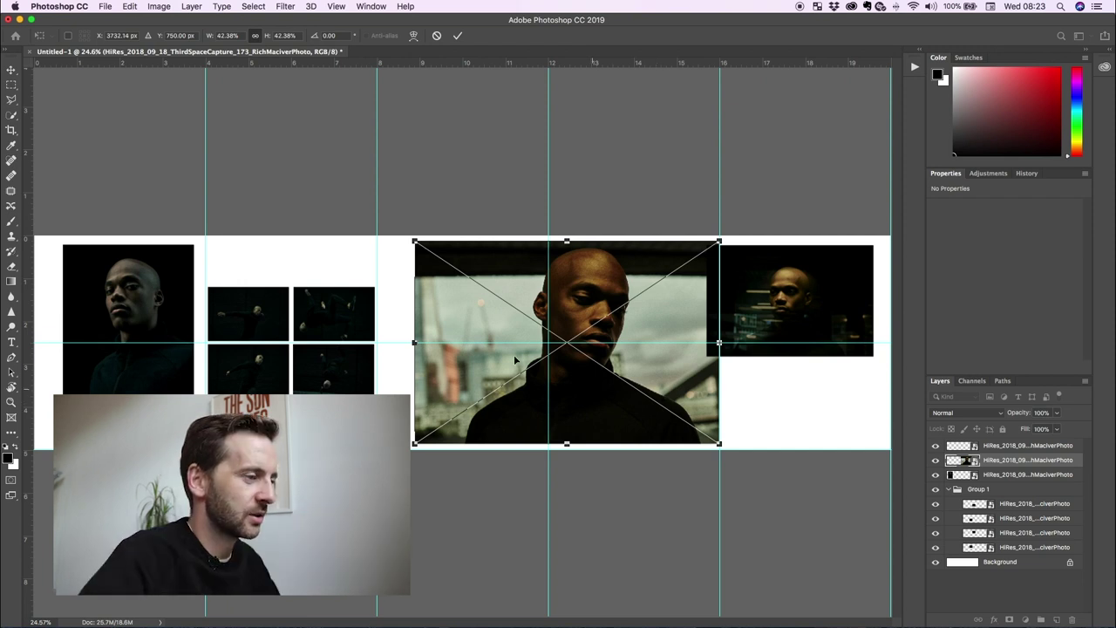
left_click_drag(719, 443, 695, 427)
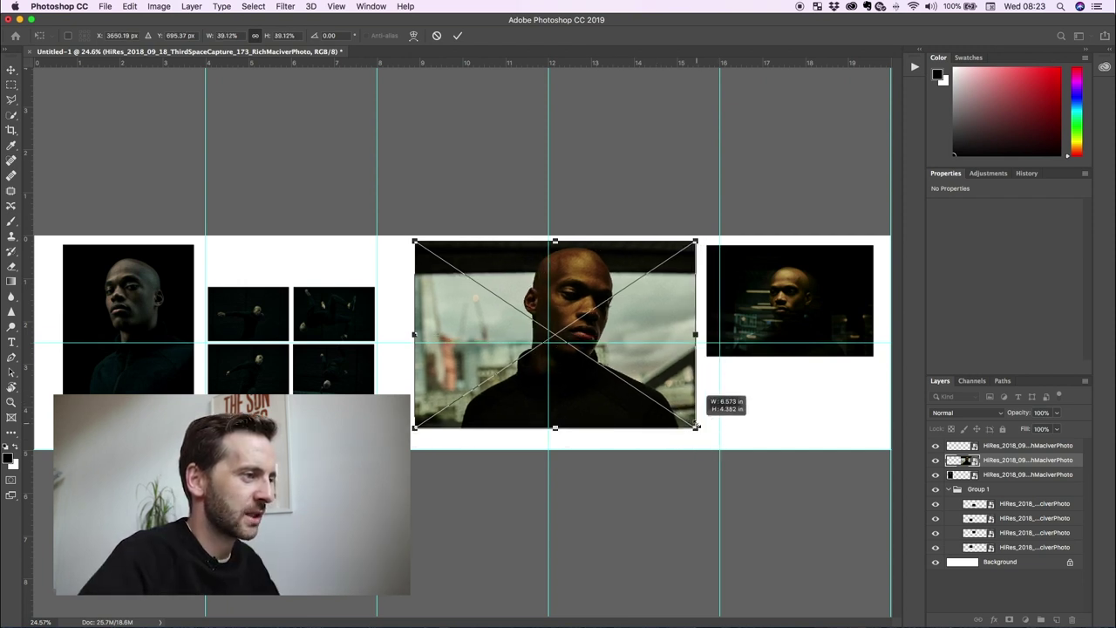
left_click_drag(648, 387, 669, 386)
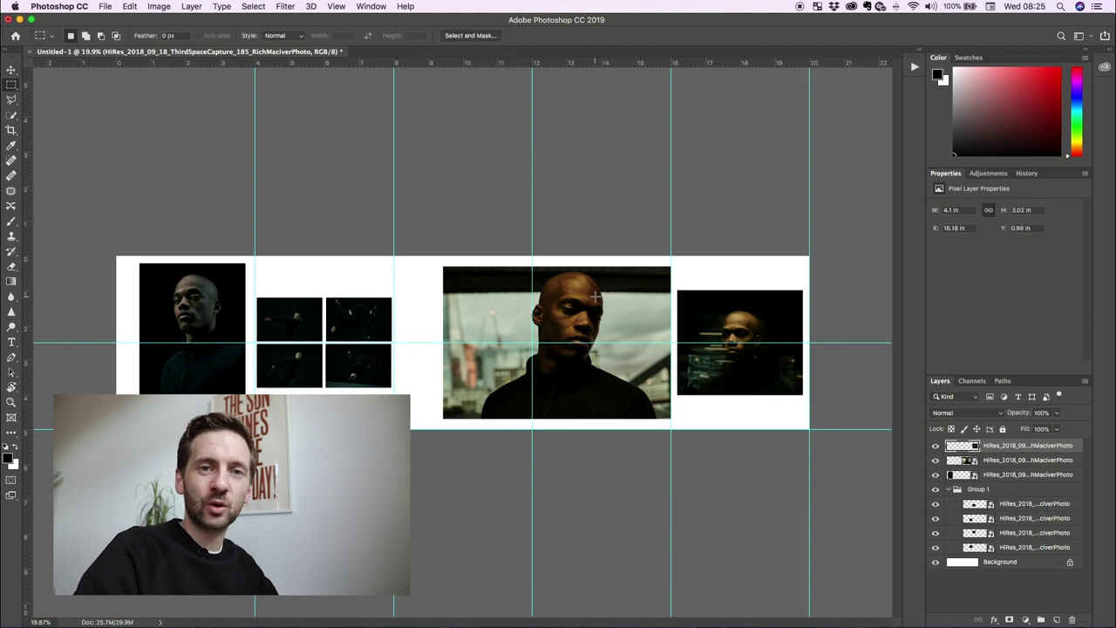
Enlarge the central photo slightly with Free Transform
key("v")
left_click(594, 297)
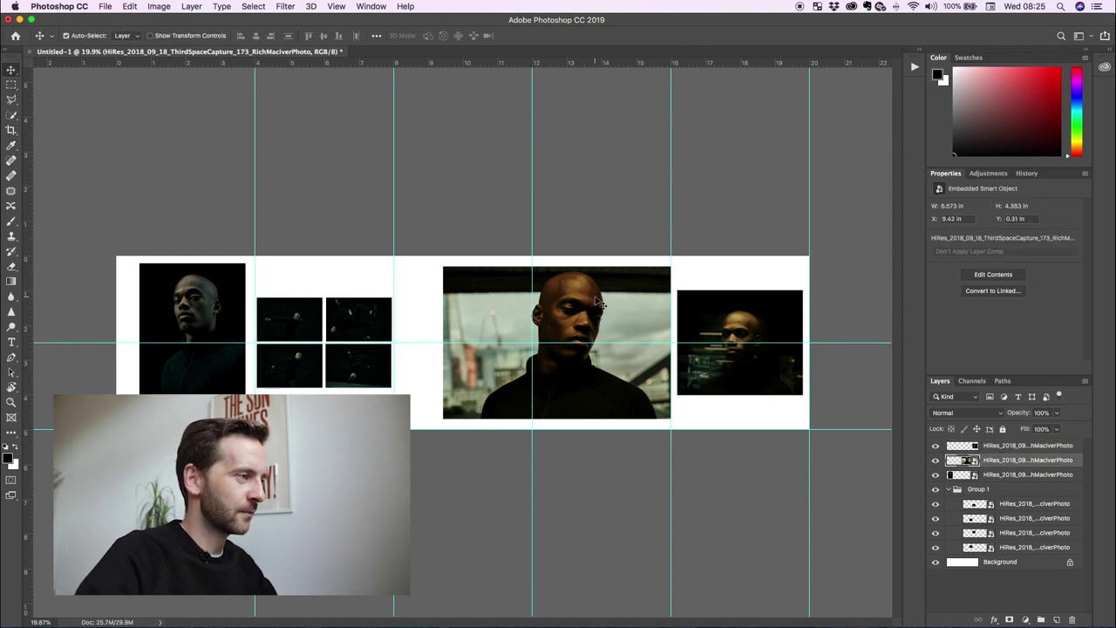
key("super+t")
left_click_drag(442, 414, 440, 425)
key("Return")
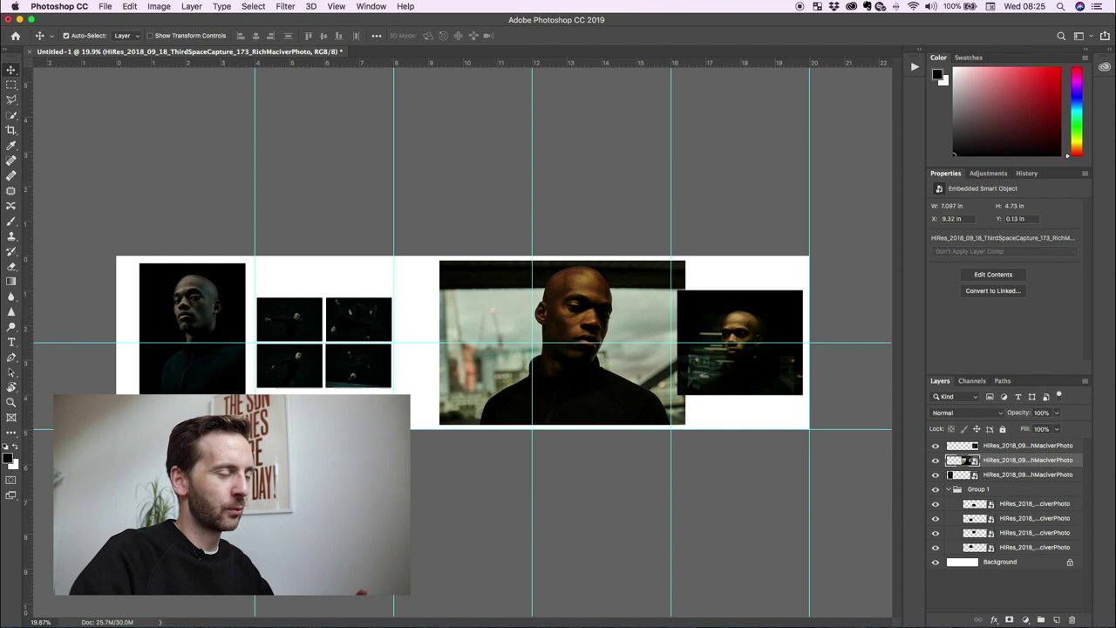
Add a layer above Background and place the red-toned photo there, shifted left behind the layout
left_click(1003, 561)
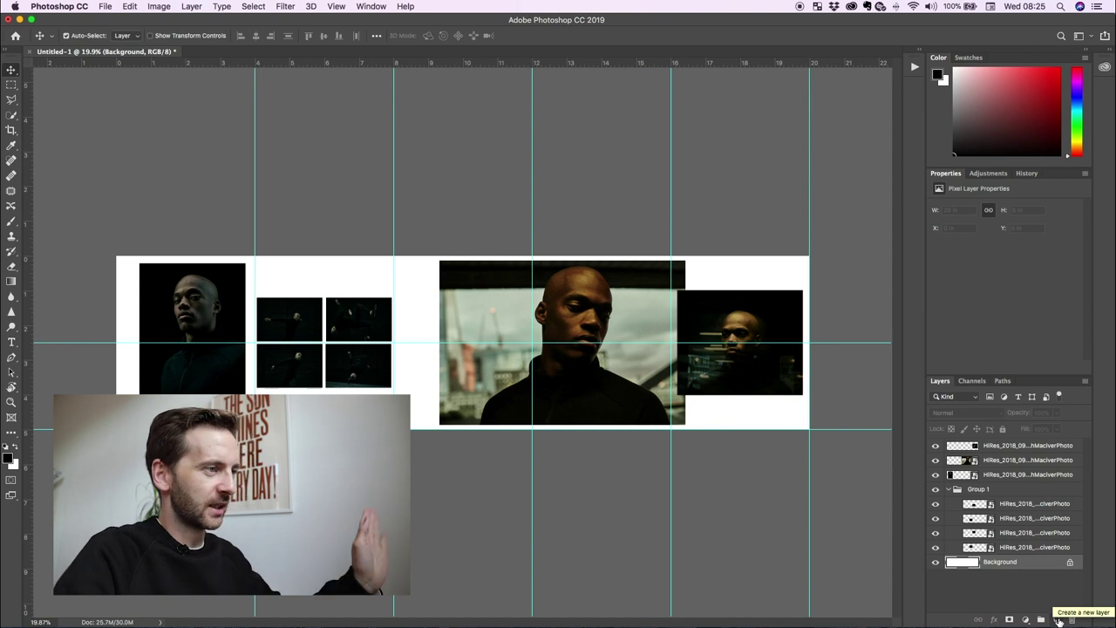
left_click(1058, 619)
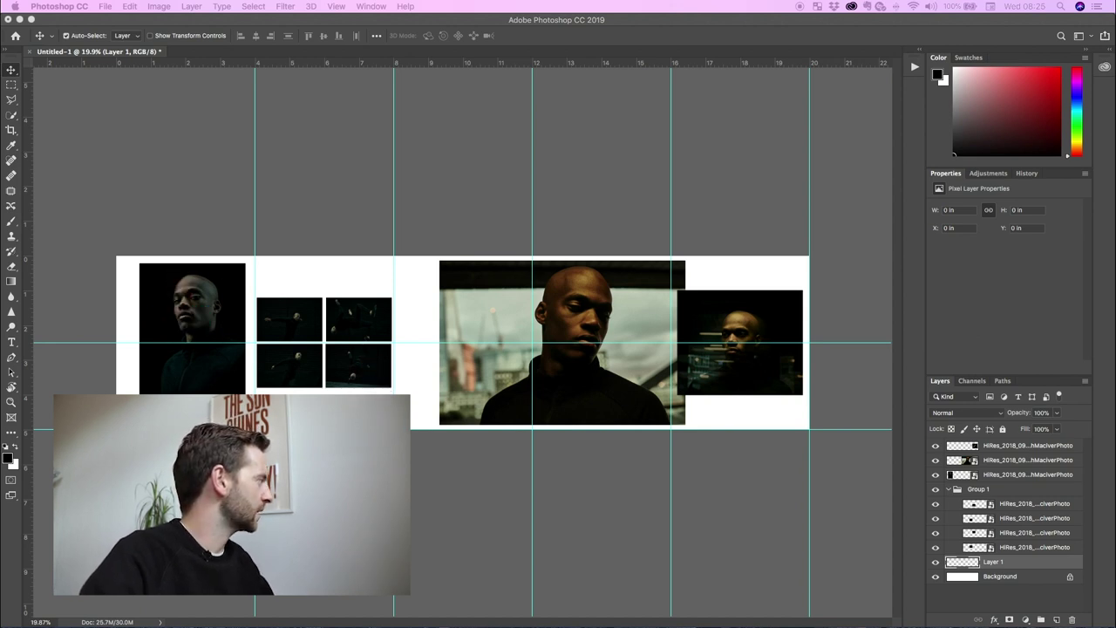
left_click_drag(27, 280, 256, 190)
key("Return")
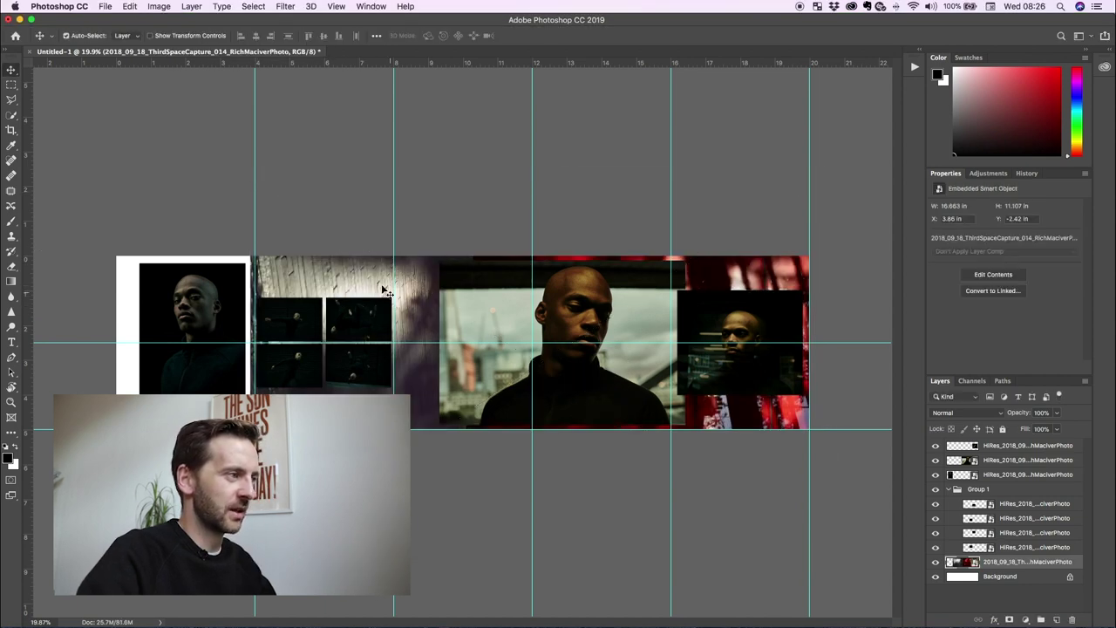
left_click_drag(368, 286, 207, 269)
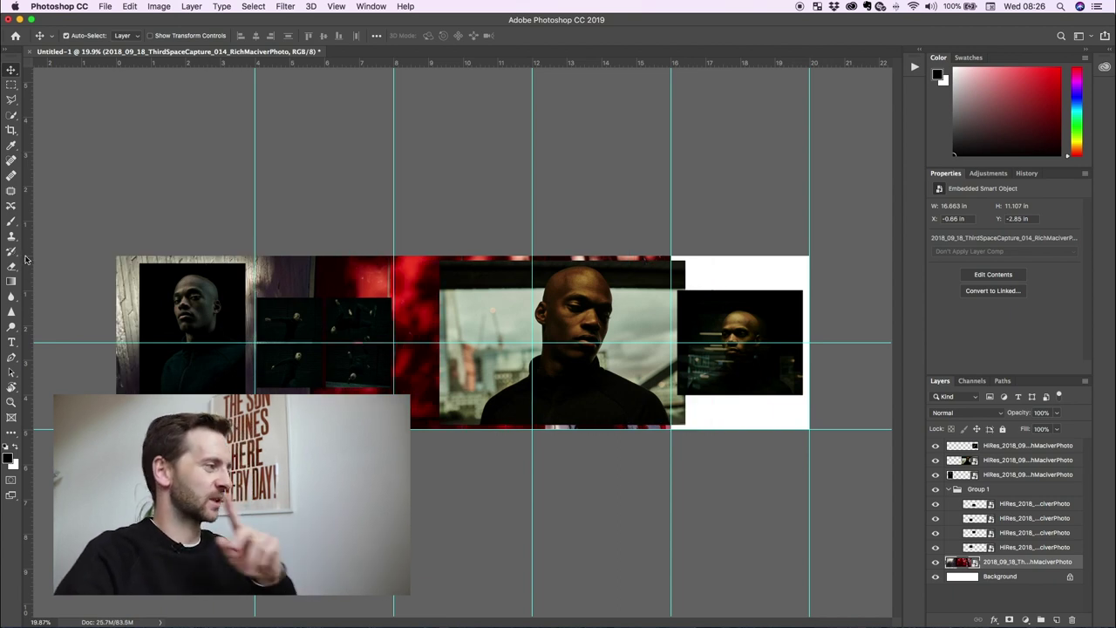
Delete the red backdrop photo and add a new empty layer above the background
key("c")
key("super+0")
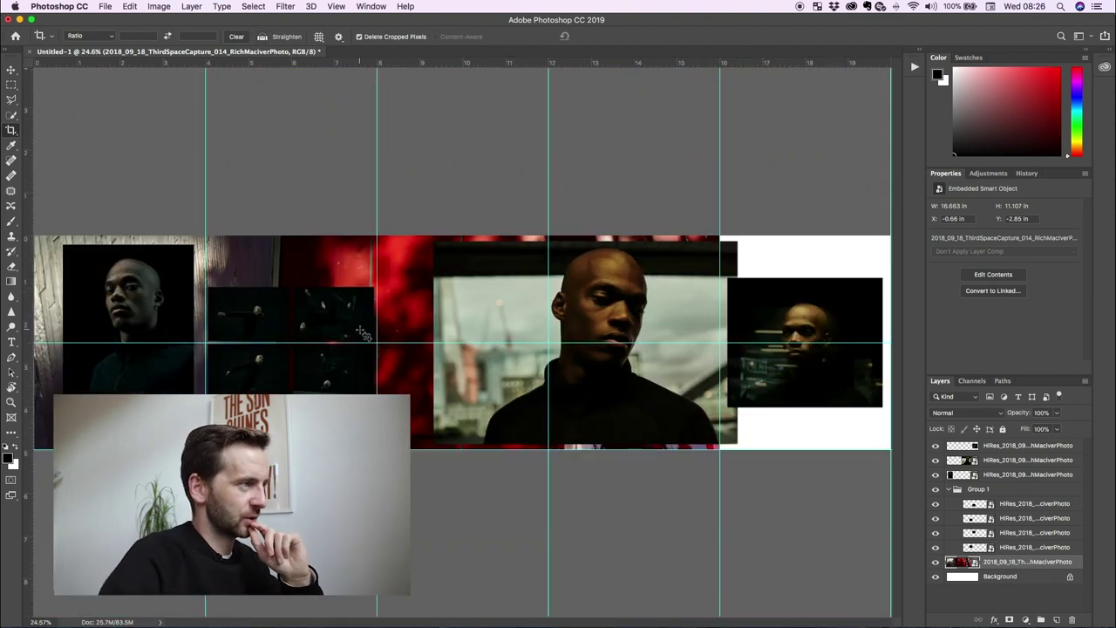
key("BackSpace")
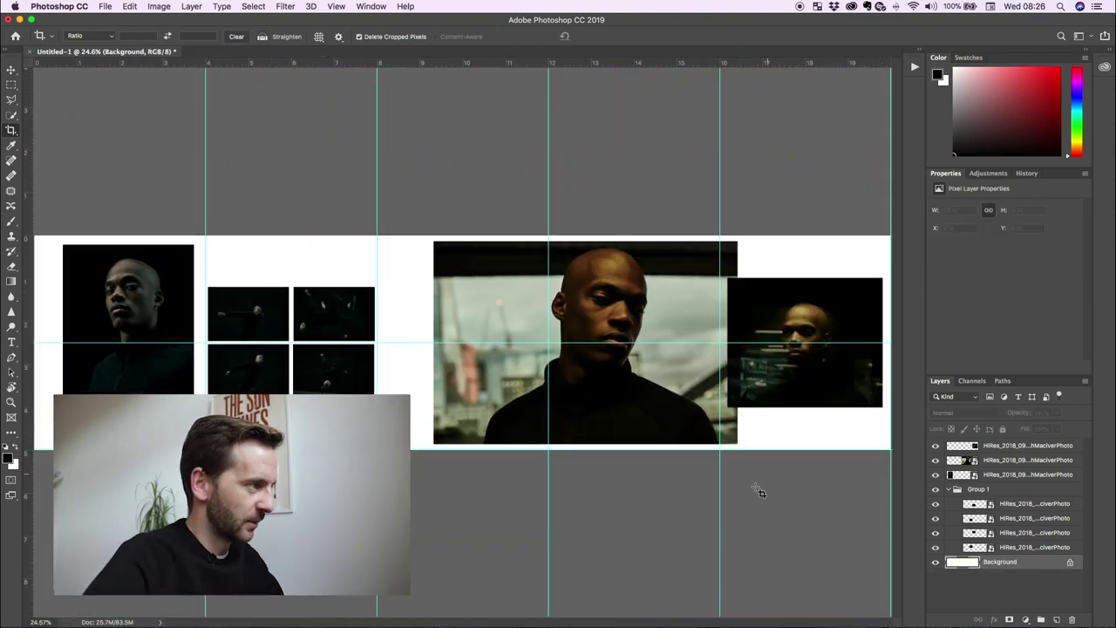
key("v")
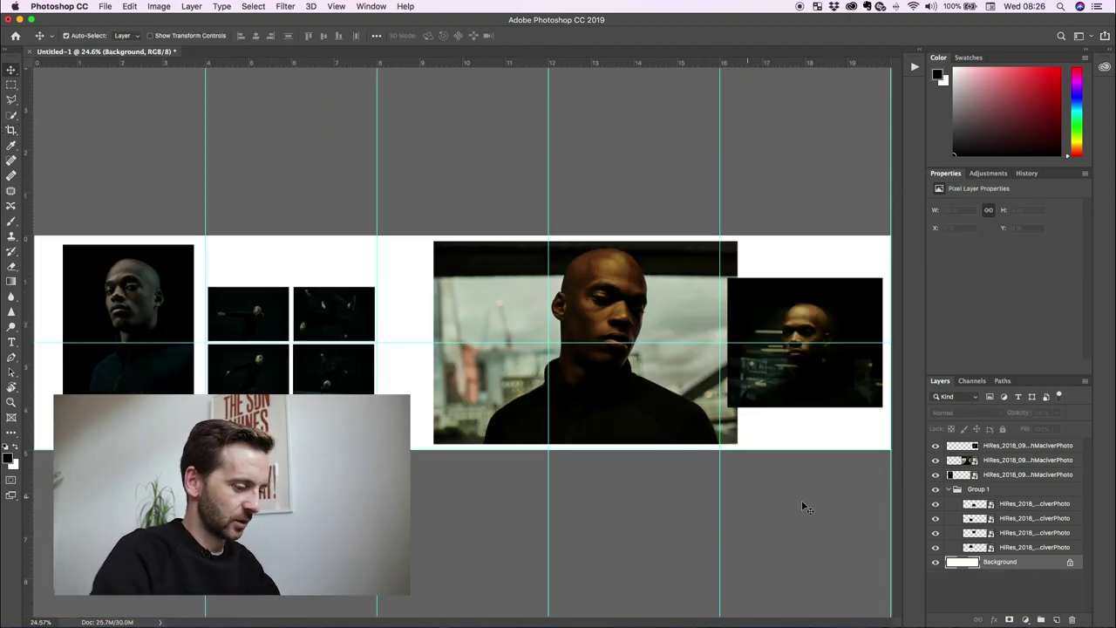
left_click(1056, 619)
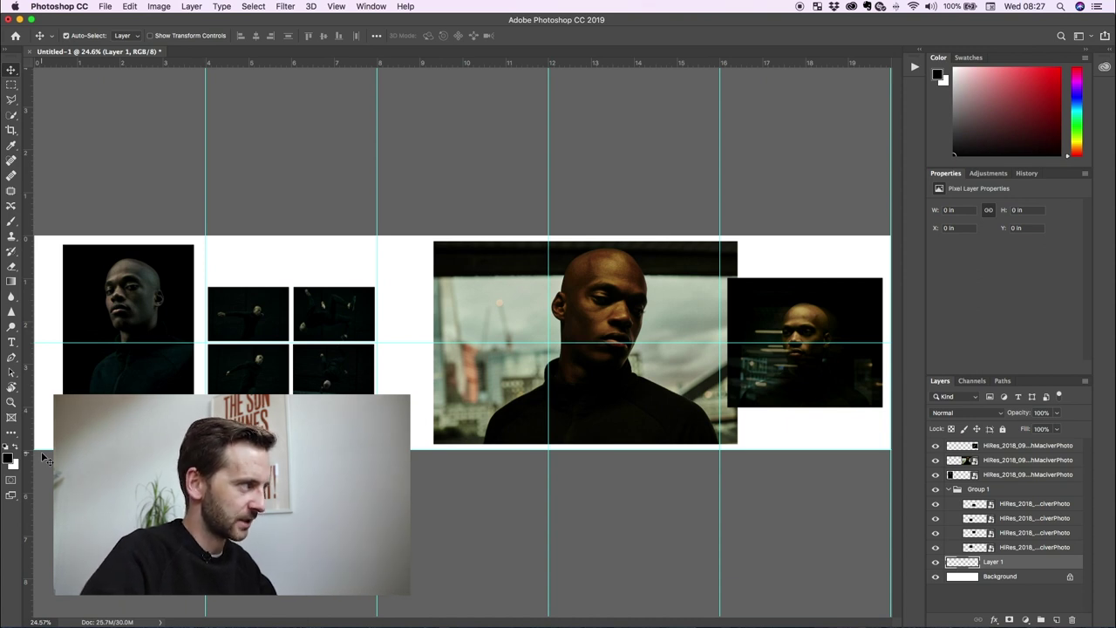
Set the background colour to light gold and fill the layer with a gold-to-mint gradient at 59% Fill
left_click(14, 463)
left_click_drag(520, 88, 418, 98)
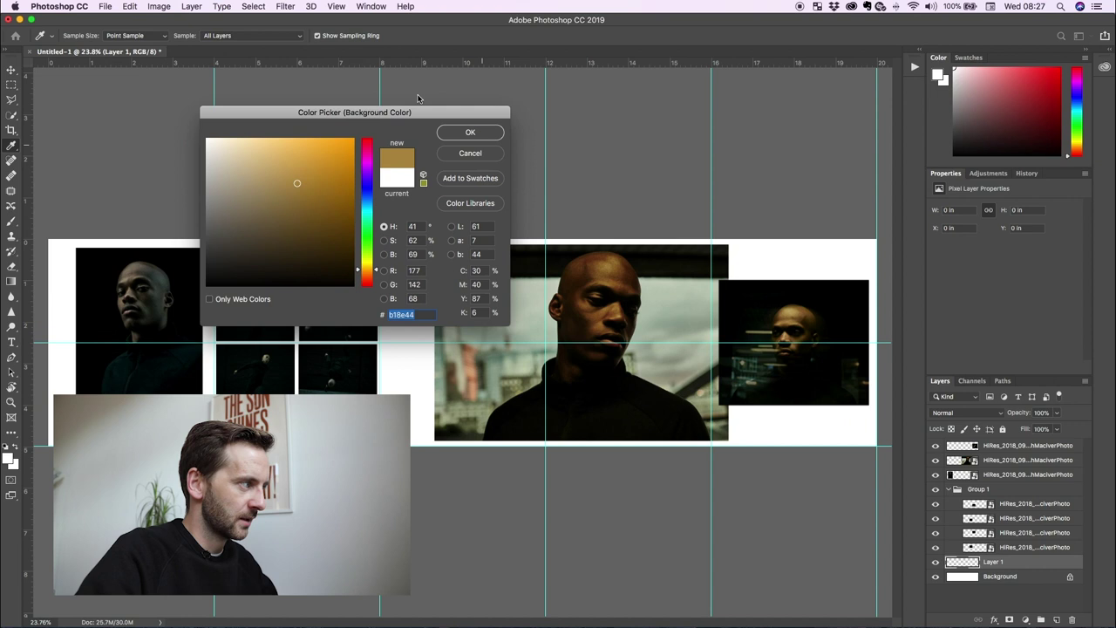
left_click_drag(289, 169, 288, 161)
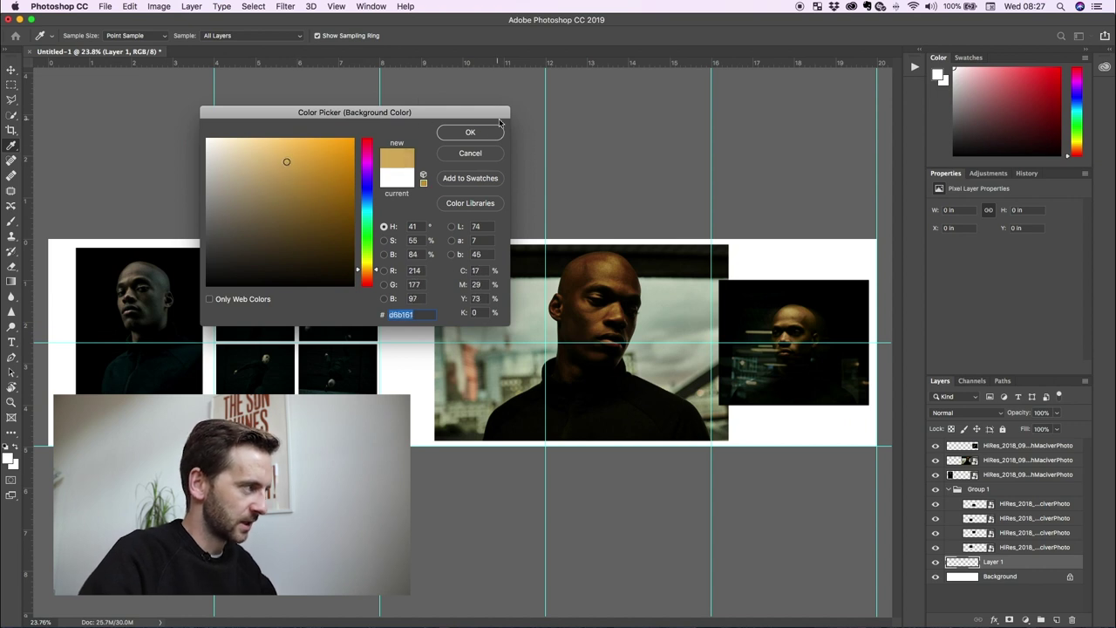
left_click(489, 135)
key("super+minus")
key("super+minus")
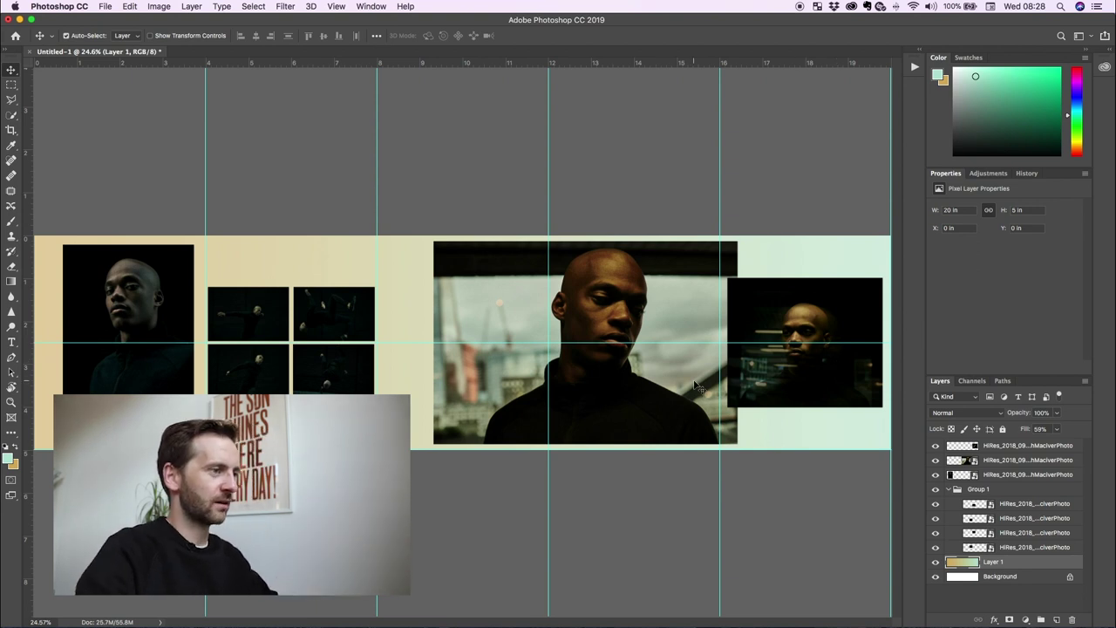
Set the crop ratio to 4:5 and crop to the first panel containing the portrait
scroll(186, 367, "down", 1)
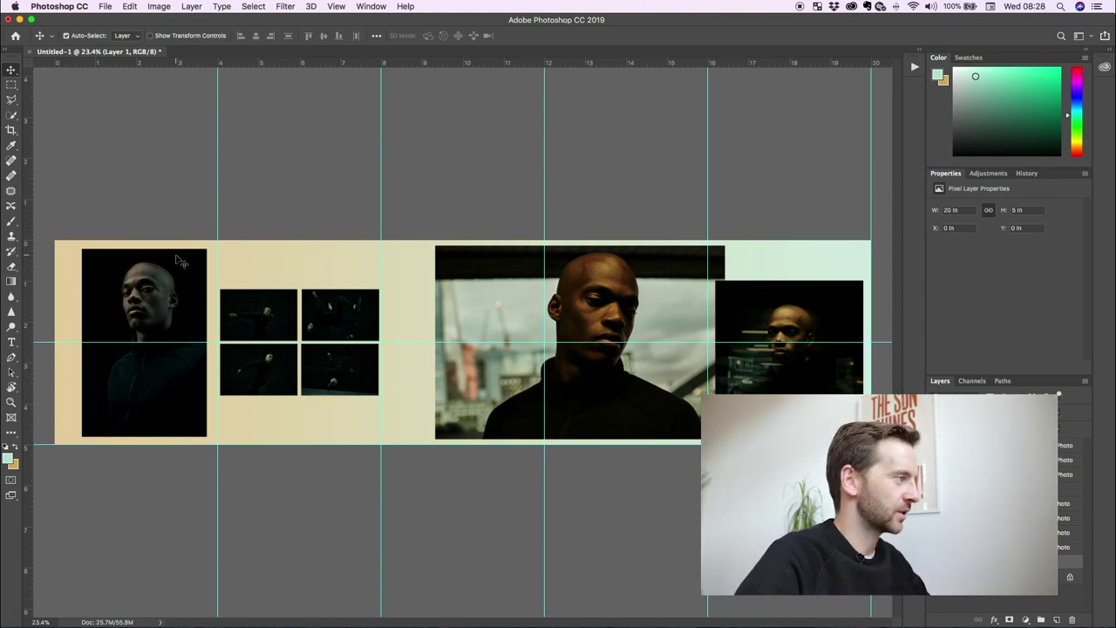
key("c")
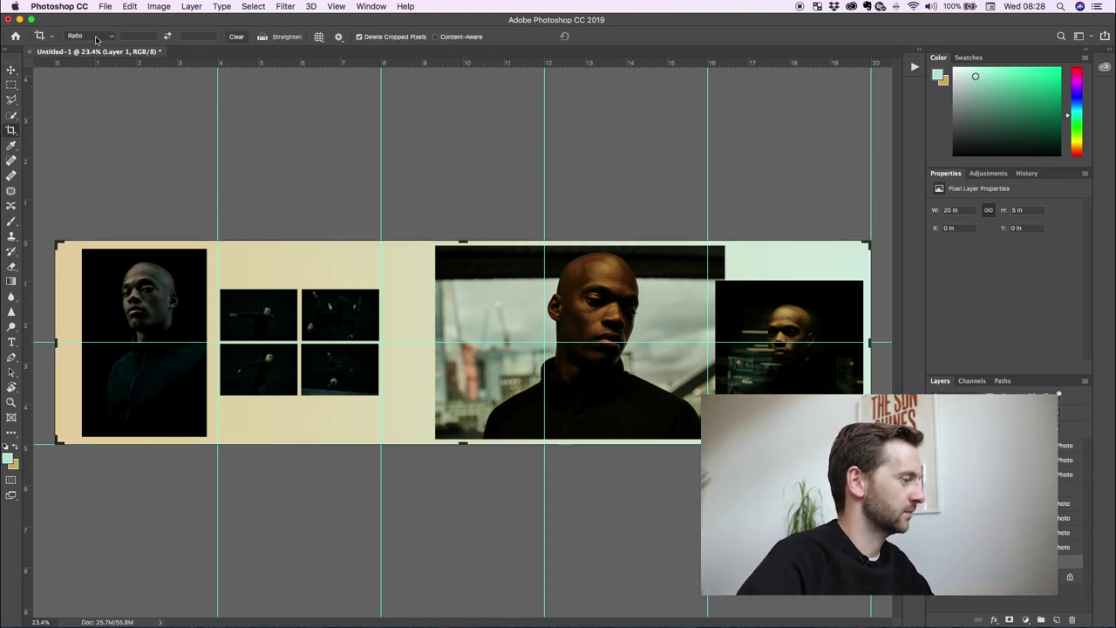
left_click(96, 37)
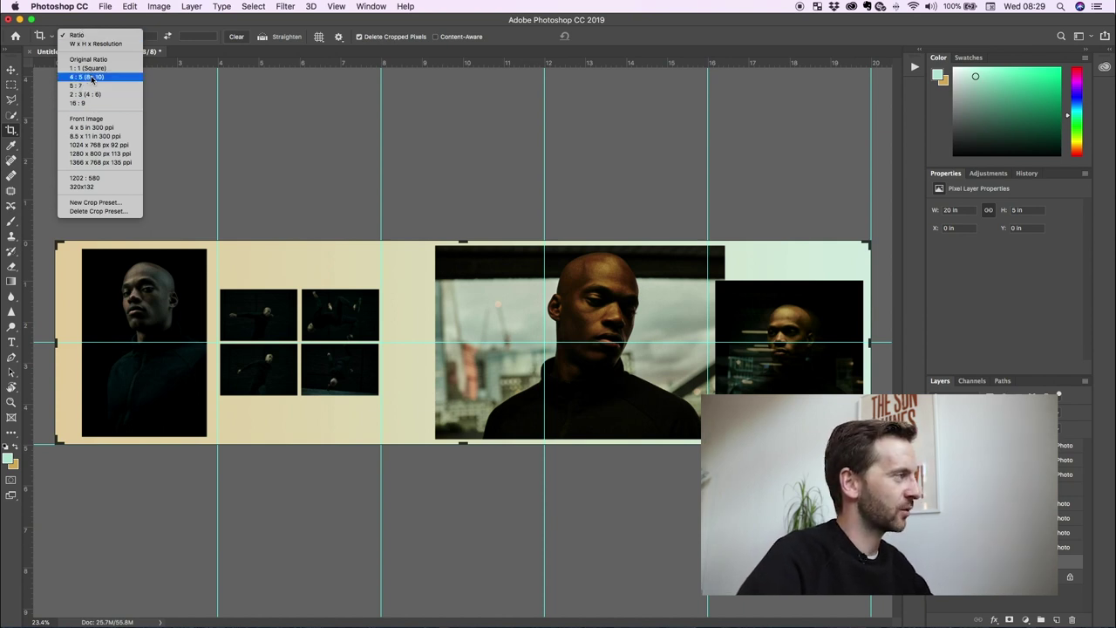
left_click(92, 77)
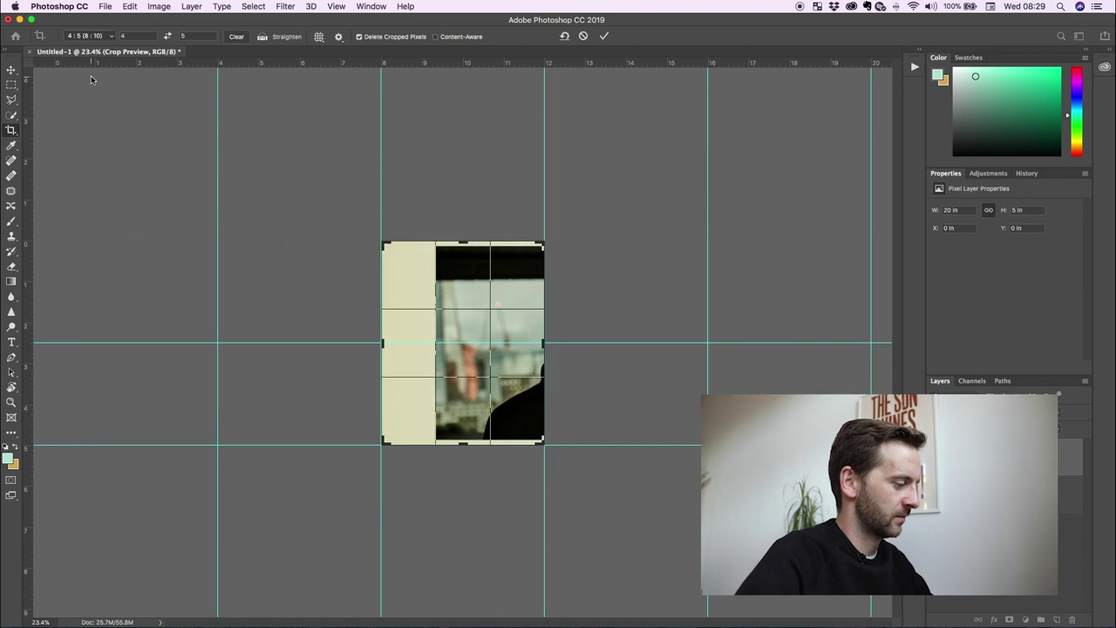
key("Escape")
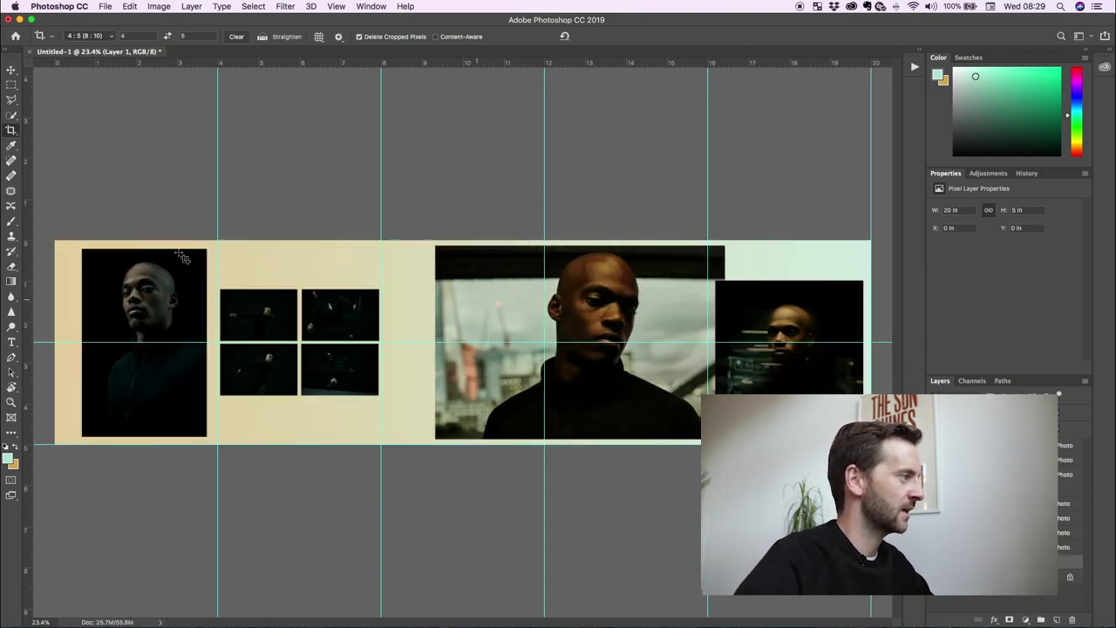
left_click_drag(55, 240, 216, 453)
key("Escape")
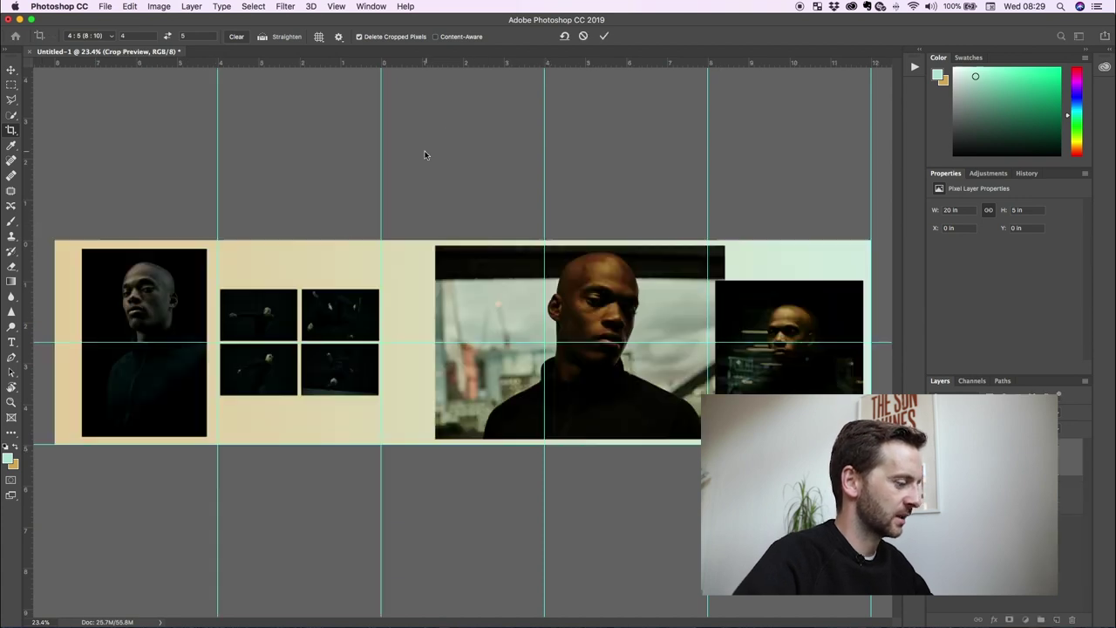
left_click_drag(55, 241, 217, 482)
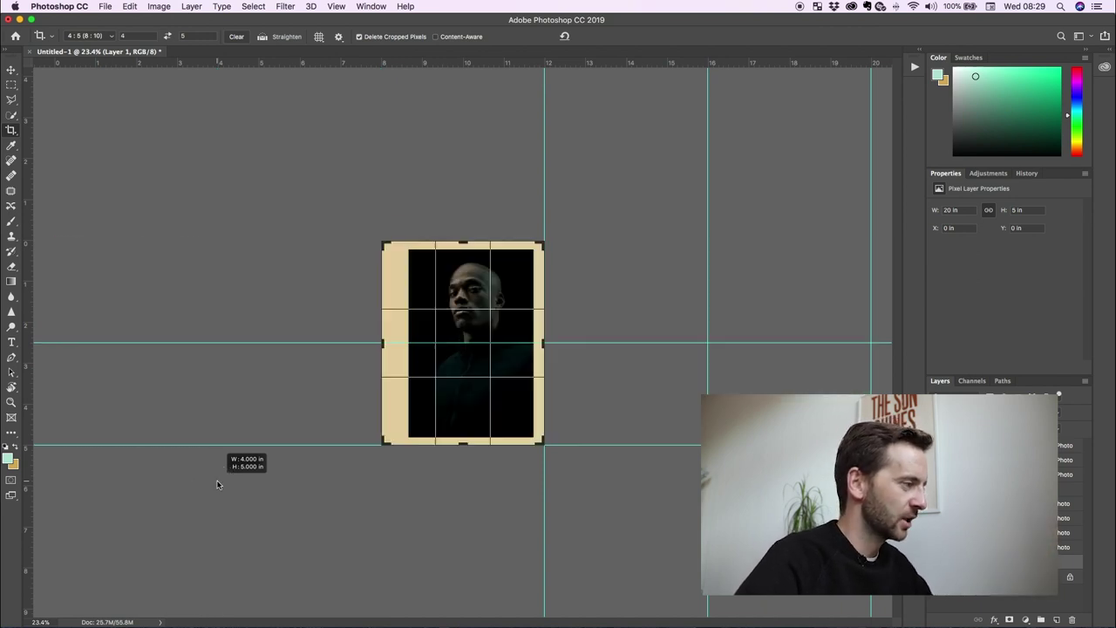
key("Return")
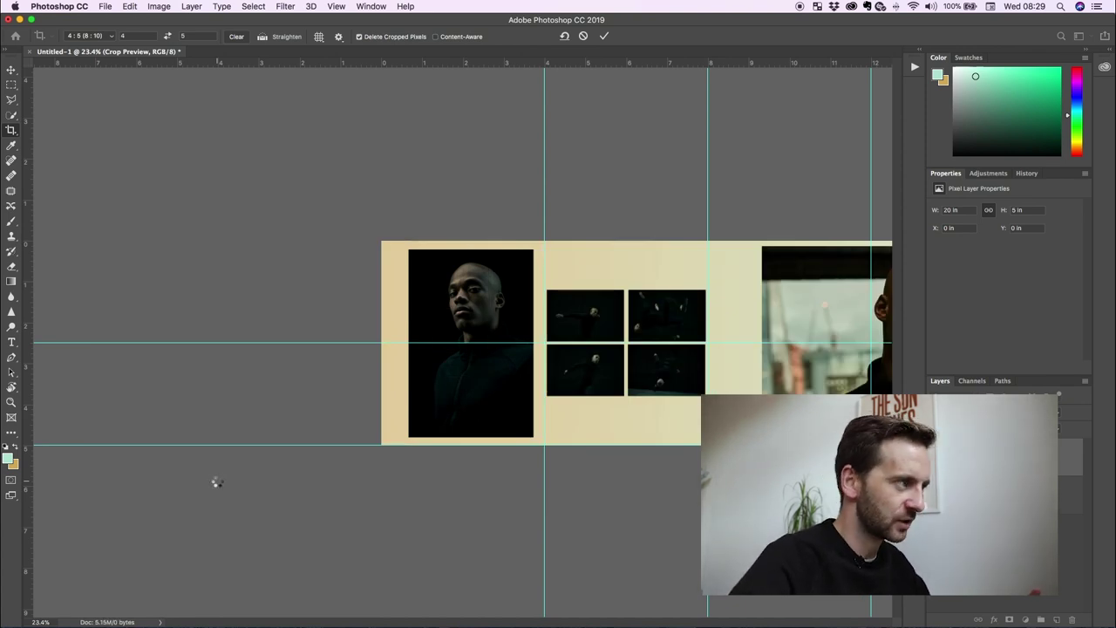
Save the panel as the JPEG 'how to carousel-1' at maximum quality 12
left_click(105, 6)
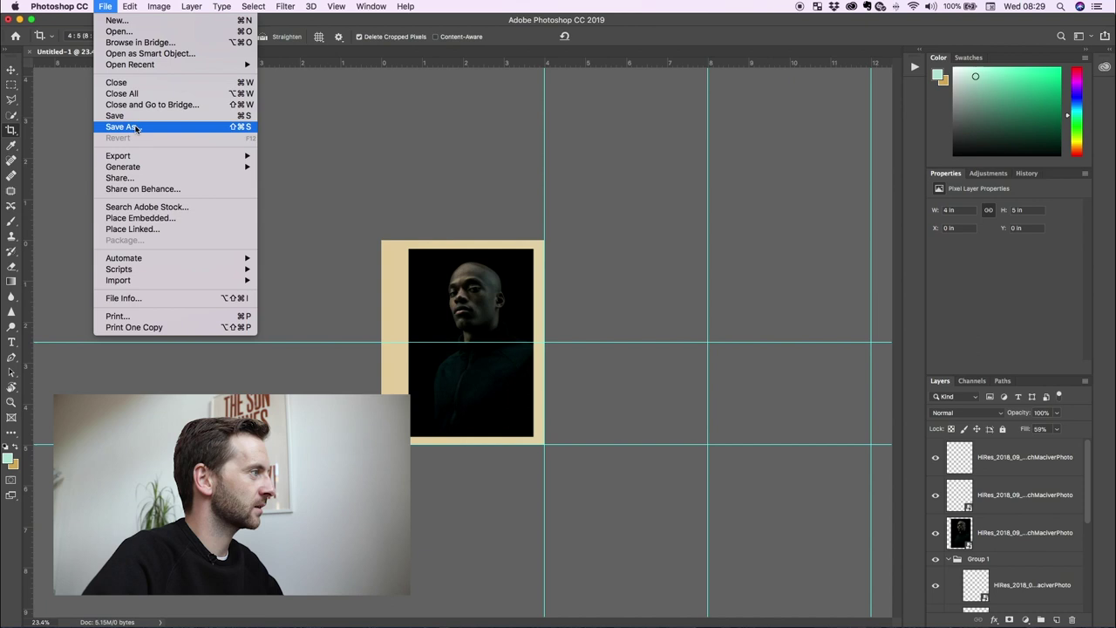
key("Escape")
key("super+shift+s")
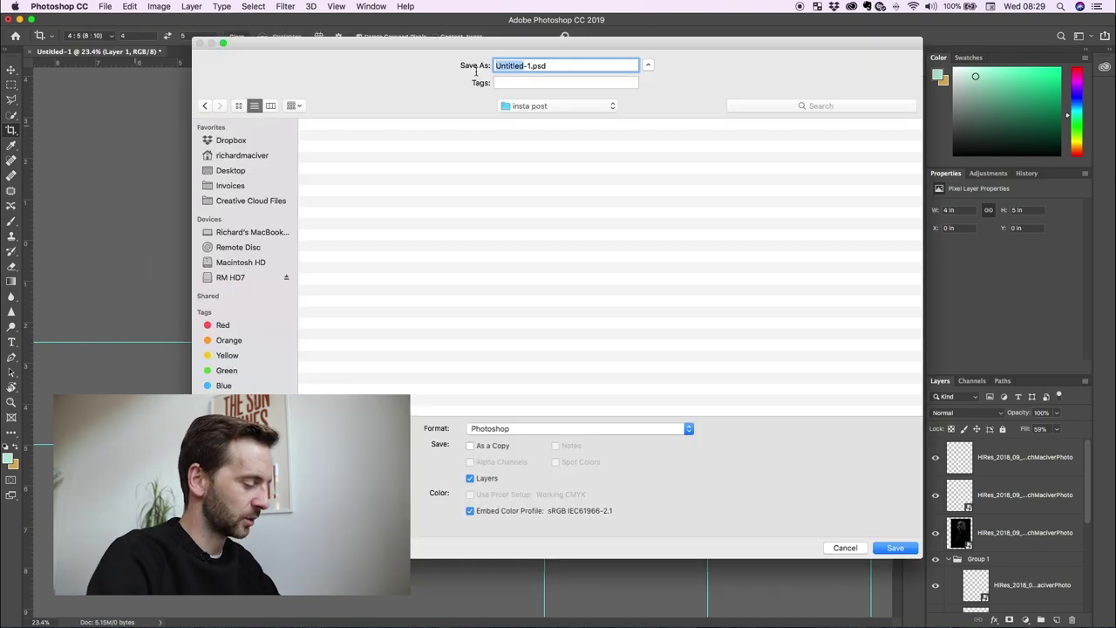
type("how")
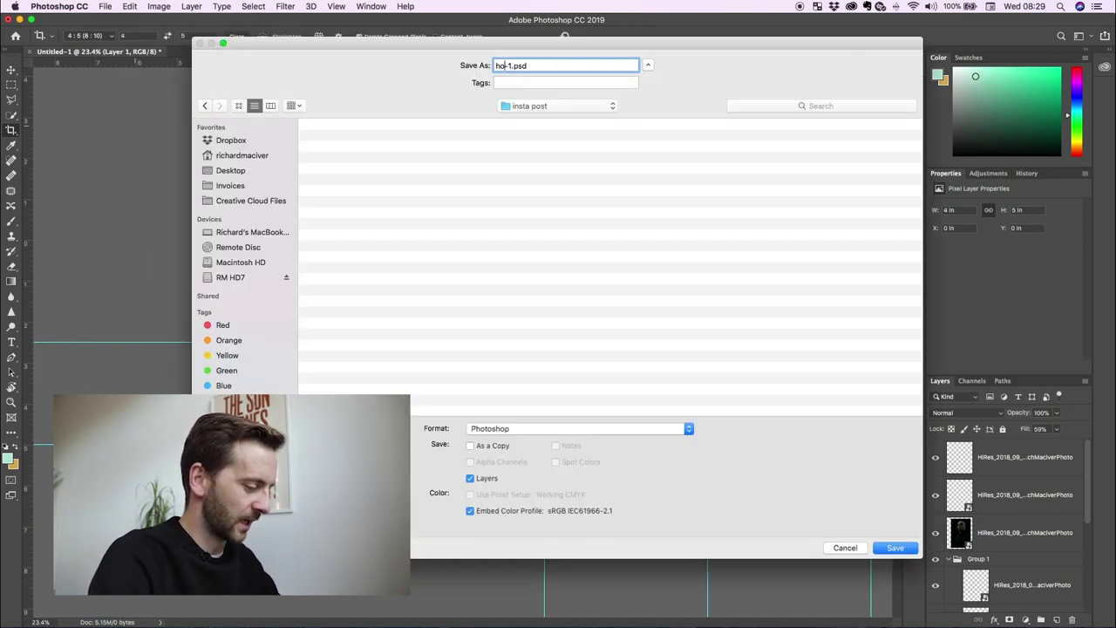
type("-to")
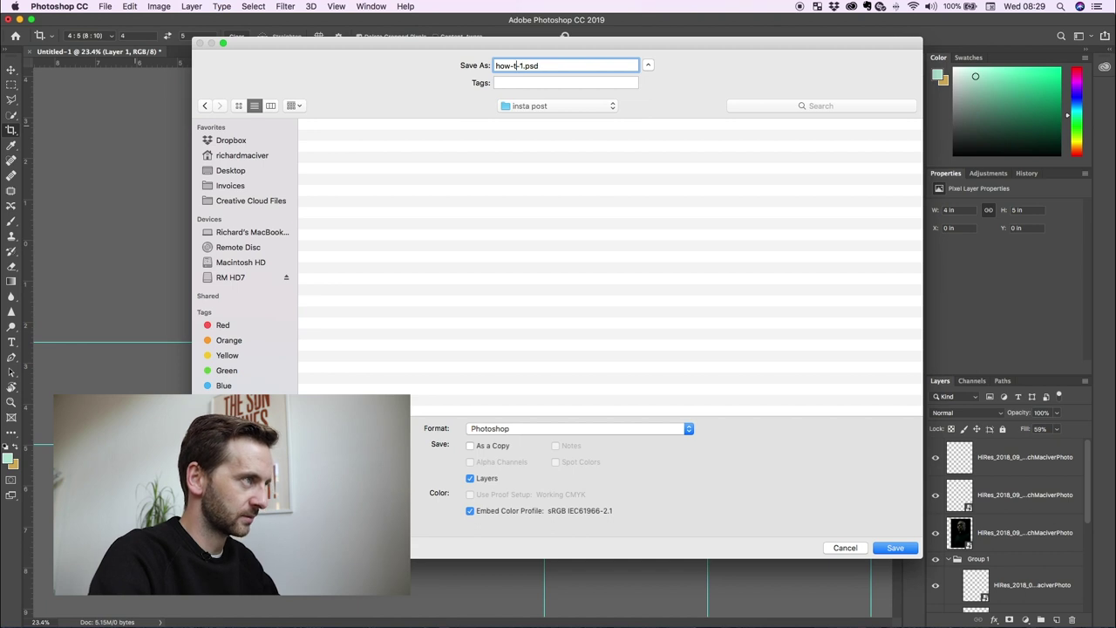
type("to carousel")
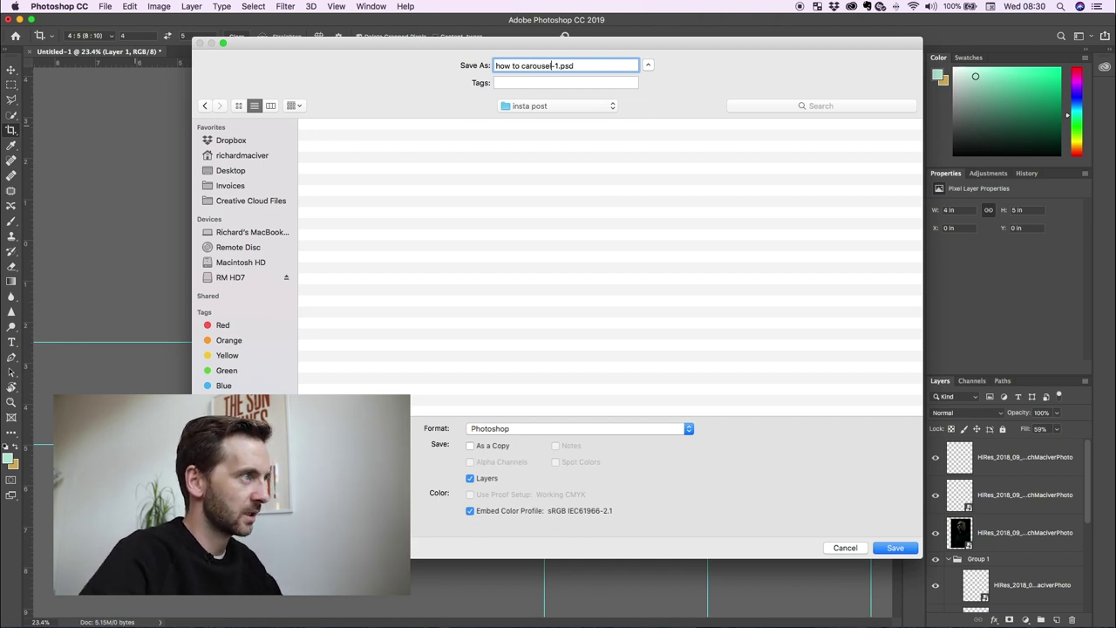
left_click(612, 428)
left_click(608, 502)
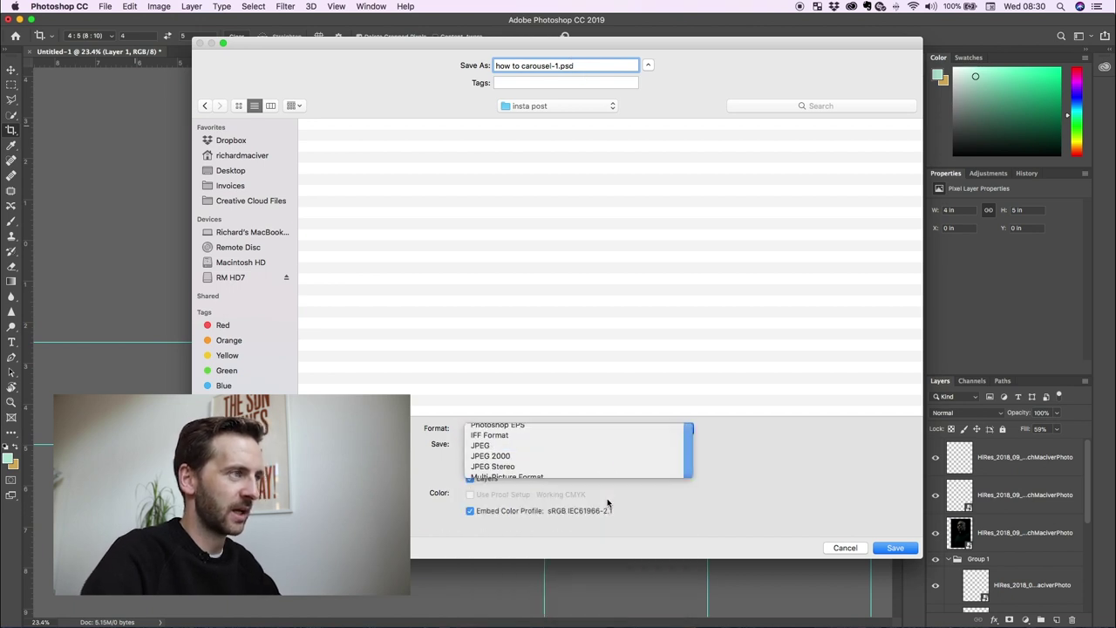
key("Return")
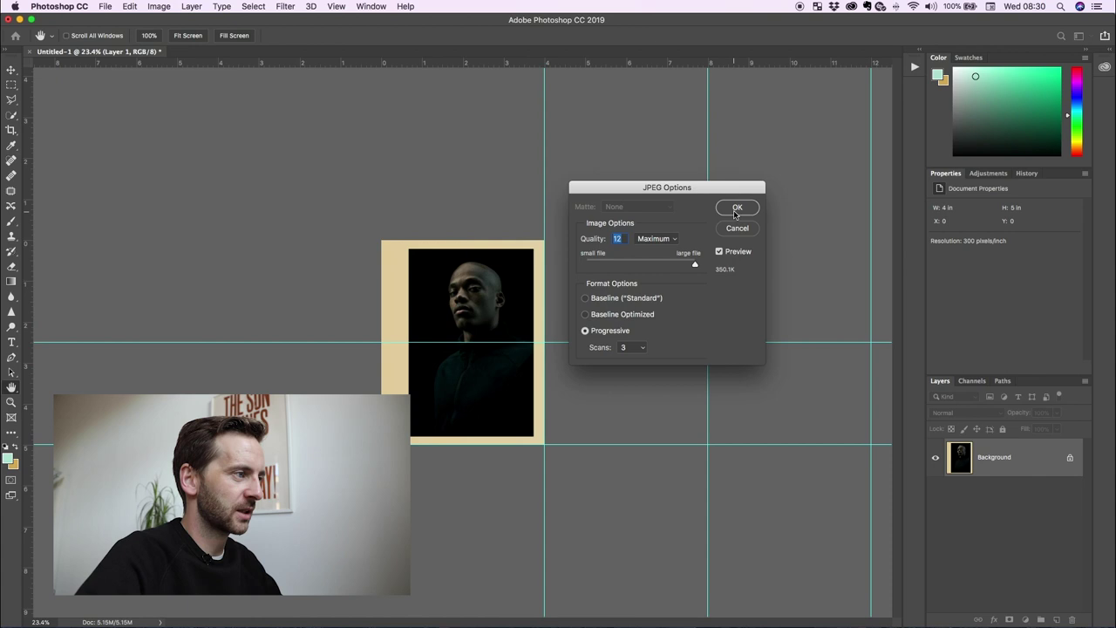
left_click(737, 209)
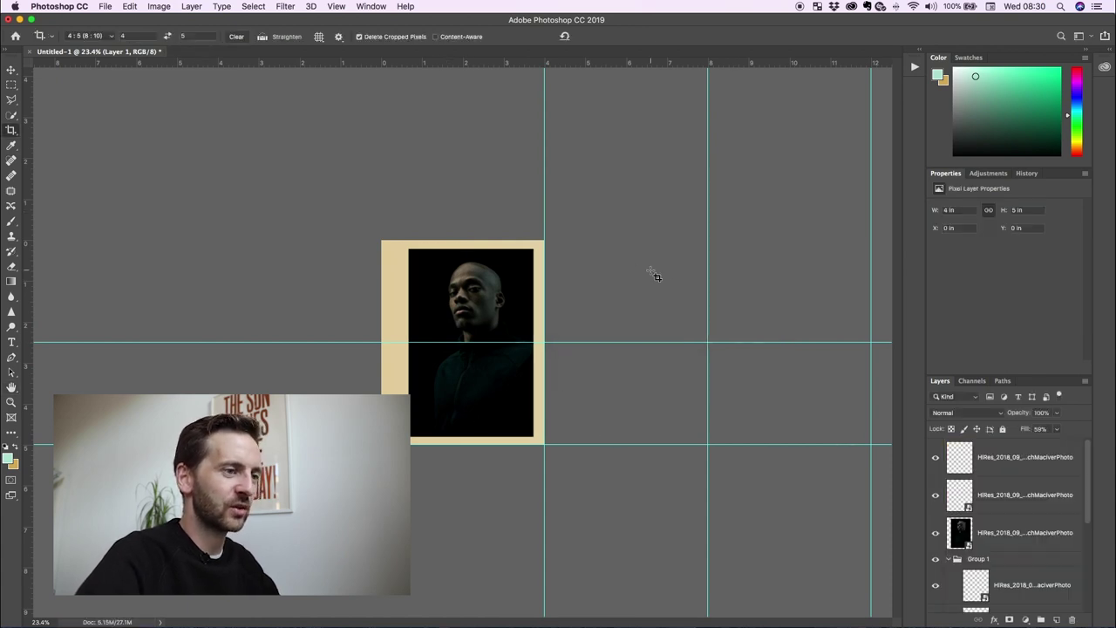
Revert to the full layout in History and crop the second 4:5 panel with the four dance shots
left_click(1026, 173)
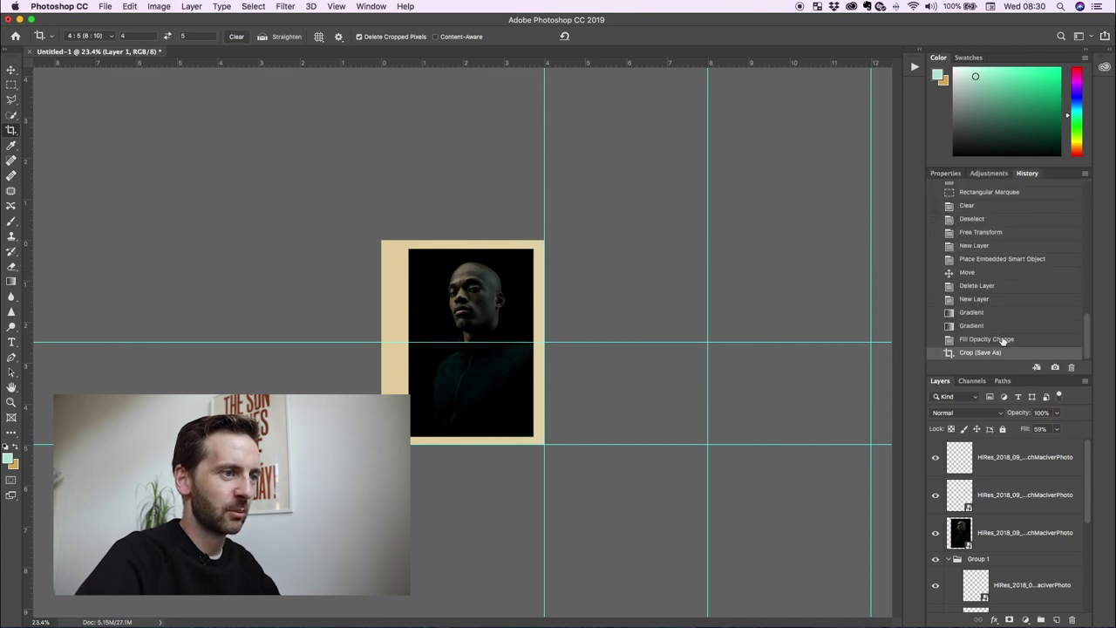
left_click(1003, 340)
left_click(999, 352)
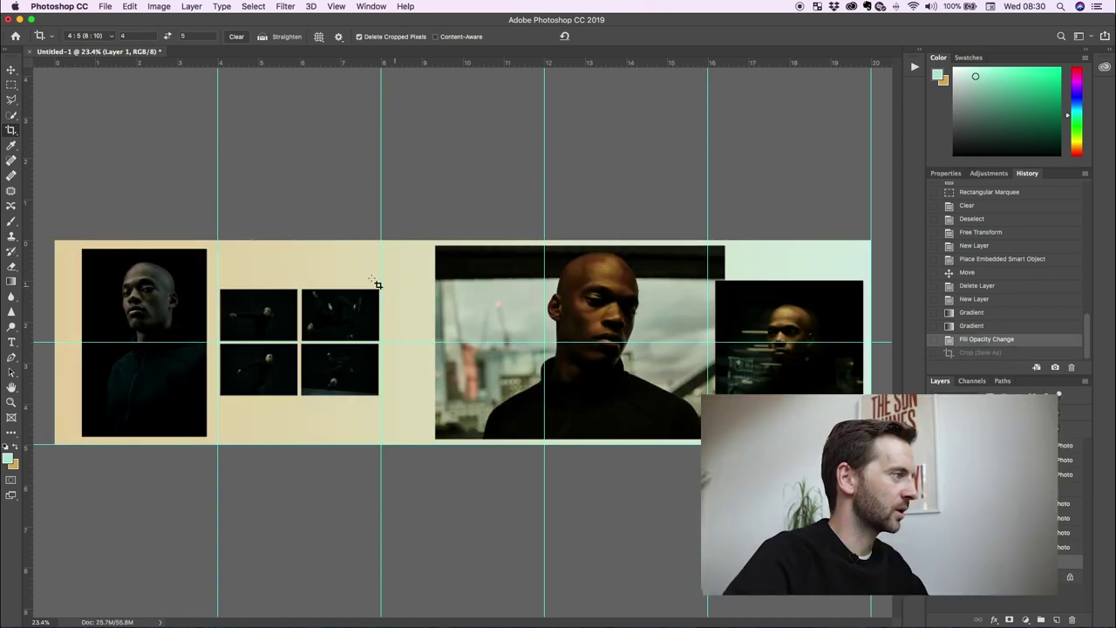
left_click(994, 340)
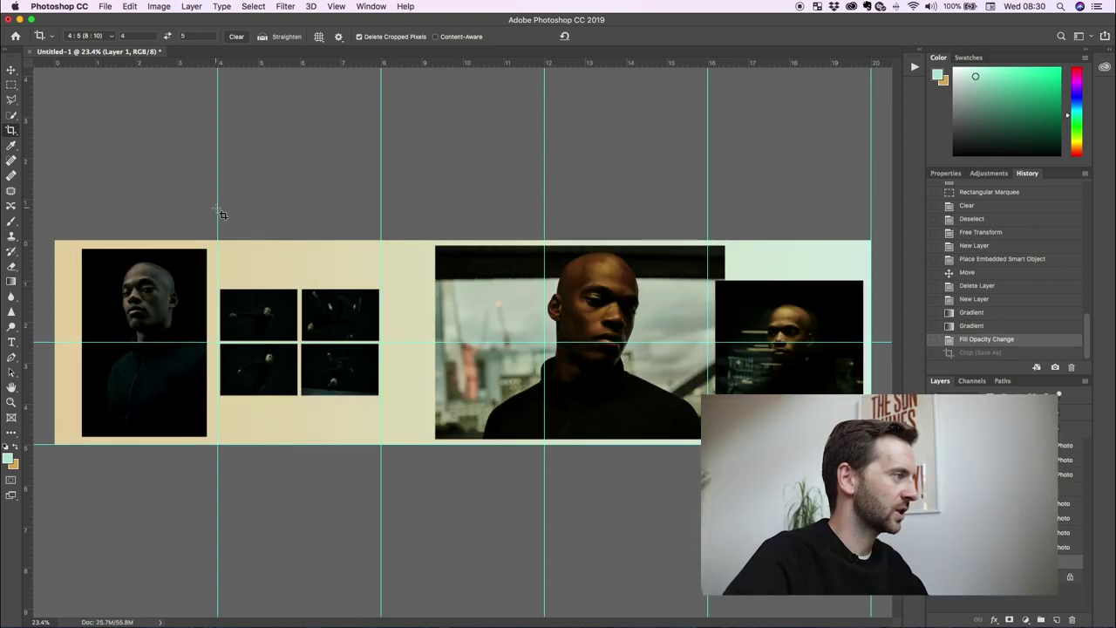
left_click_drag(216, 207, 385, 463)
key("Return")
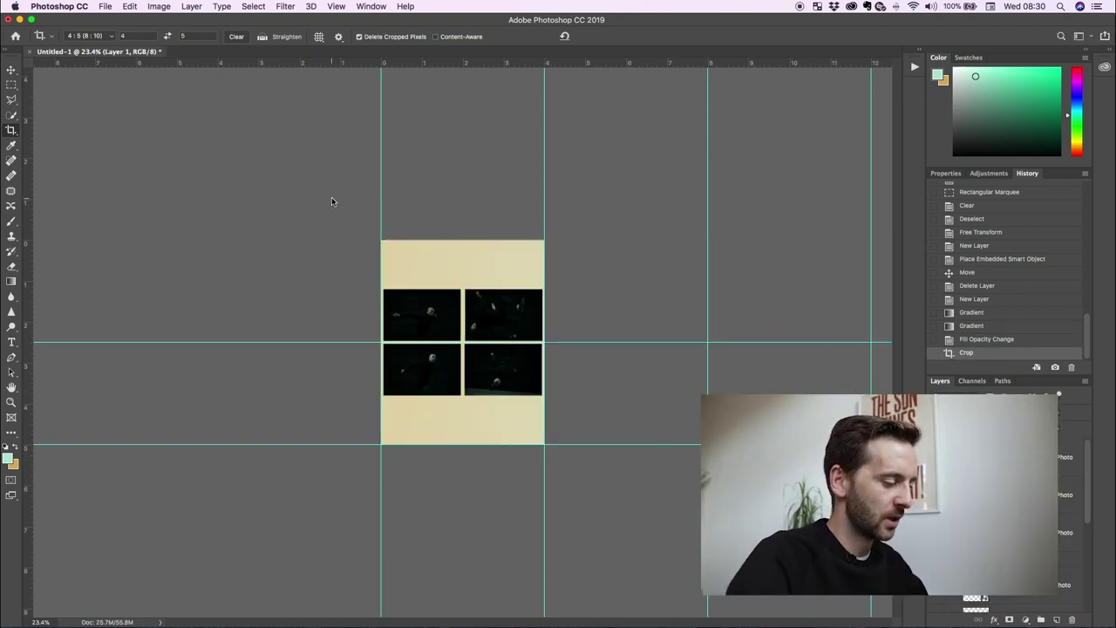
key("super+0")
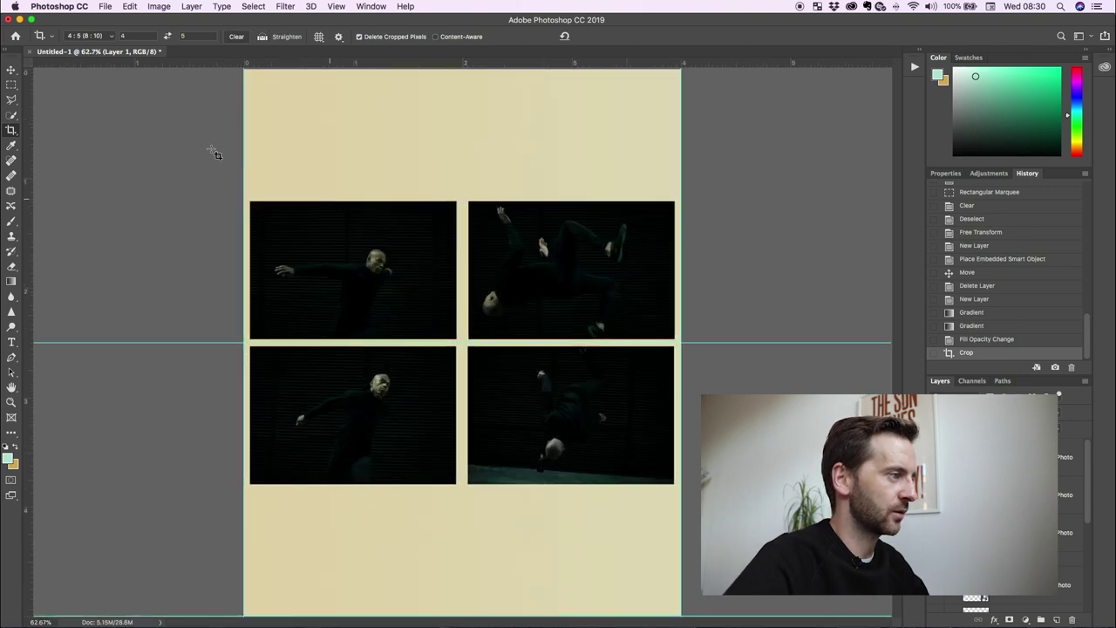
Save the second panel as JPEG named 'how to carousel-2'
left_click(105, 6)
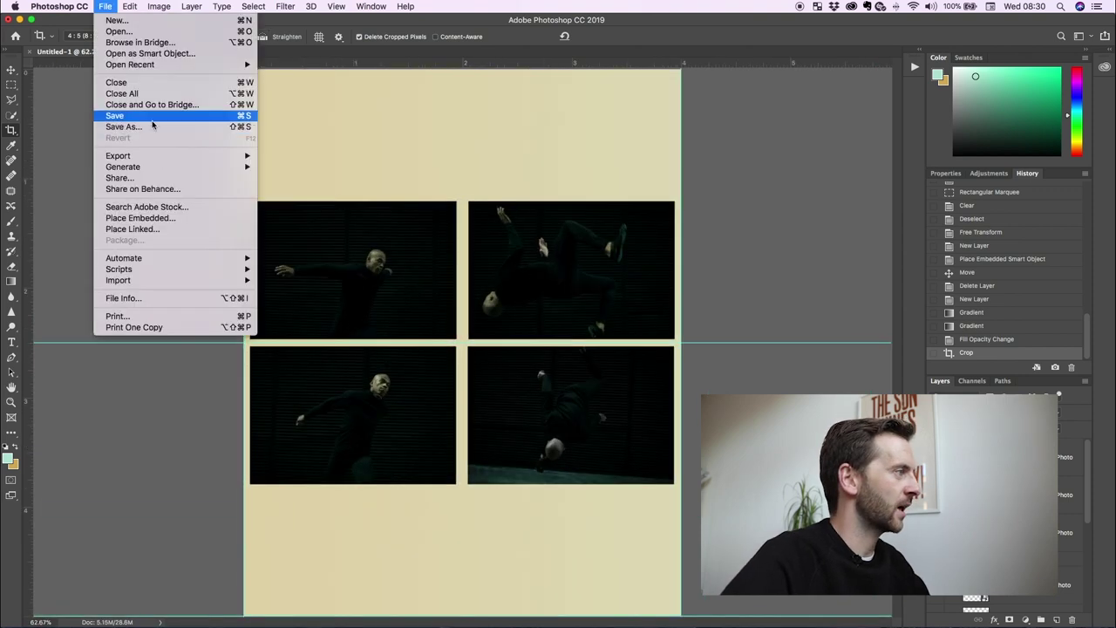
left_click(155, 124)
left_click(350, 139)
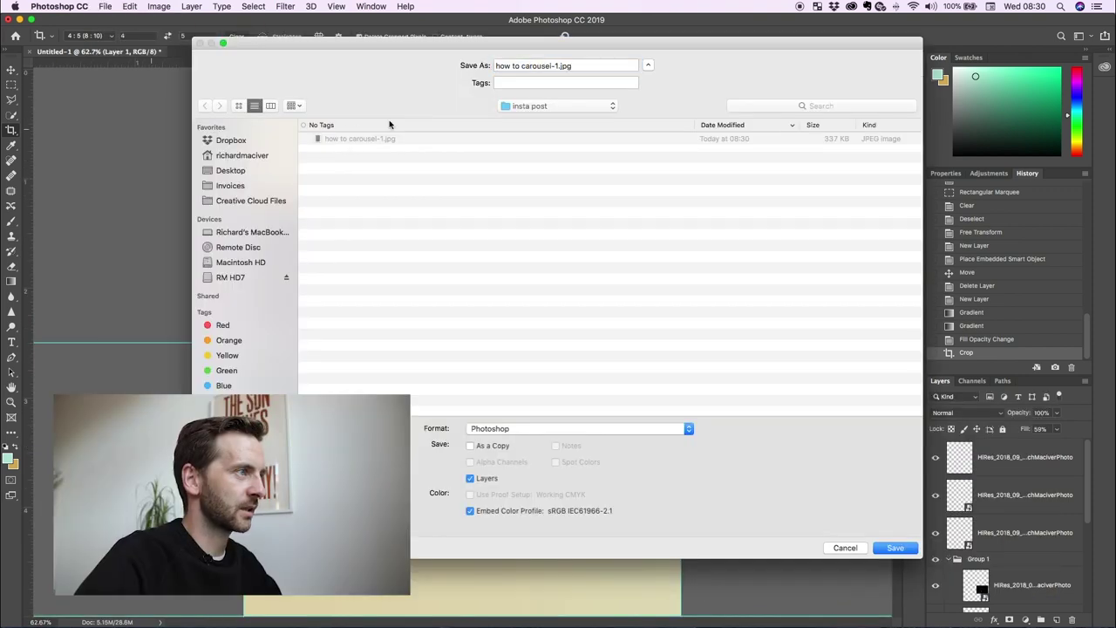
left_click(558, 65)
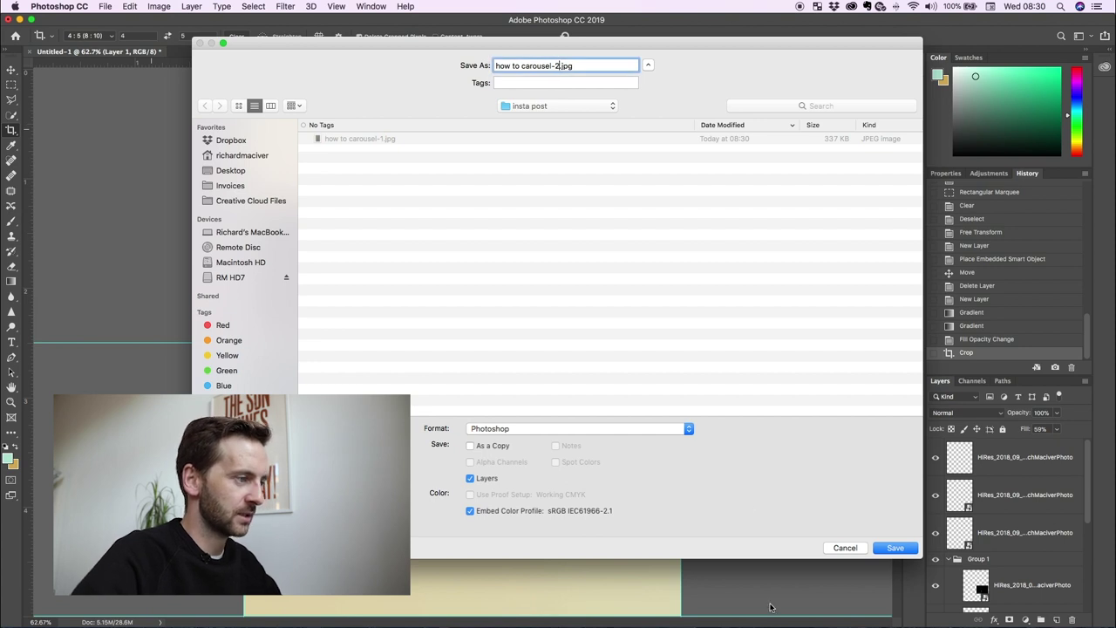
left_click(625, 428)
left_click(600, 507)
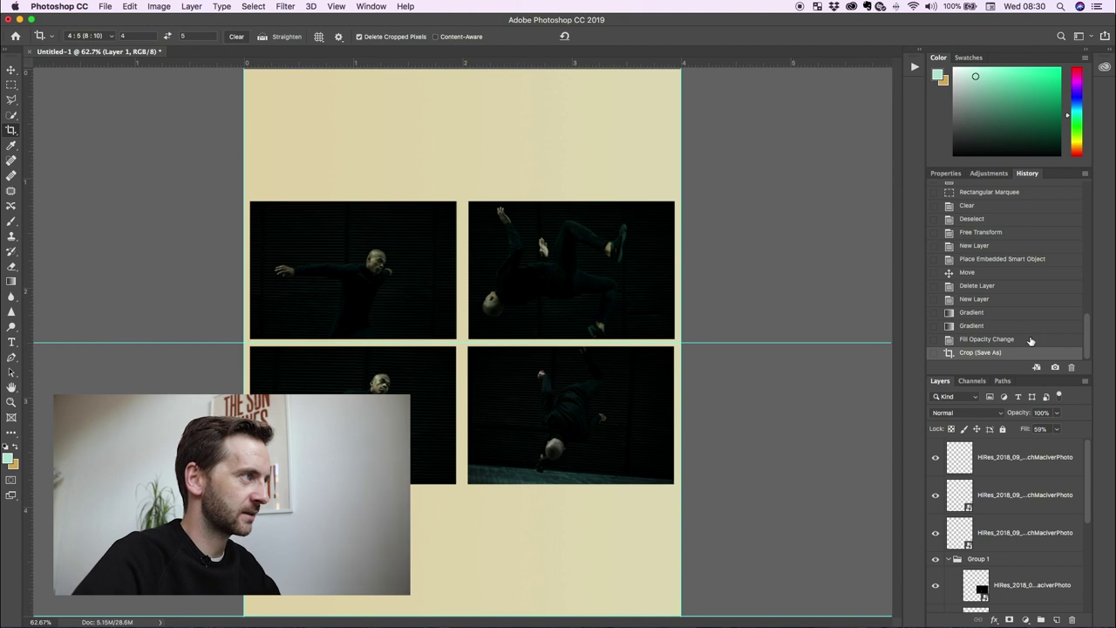
Undo the crop, crop the third 4:5 panel, and save it as JPEG 'how to carousel-3'
key("super+z")
left_click_drag(315, 138, 598, 502)
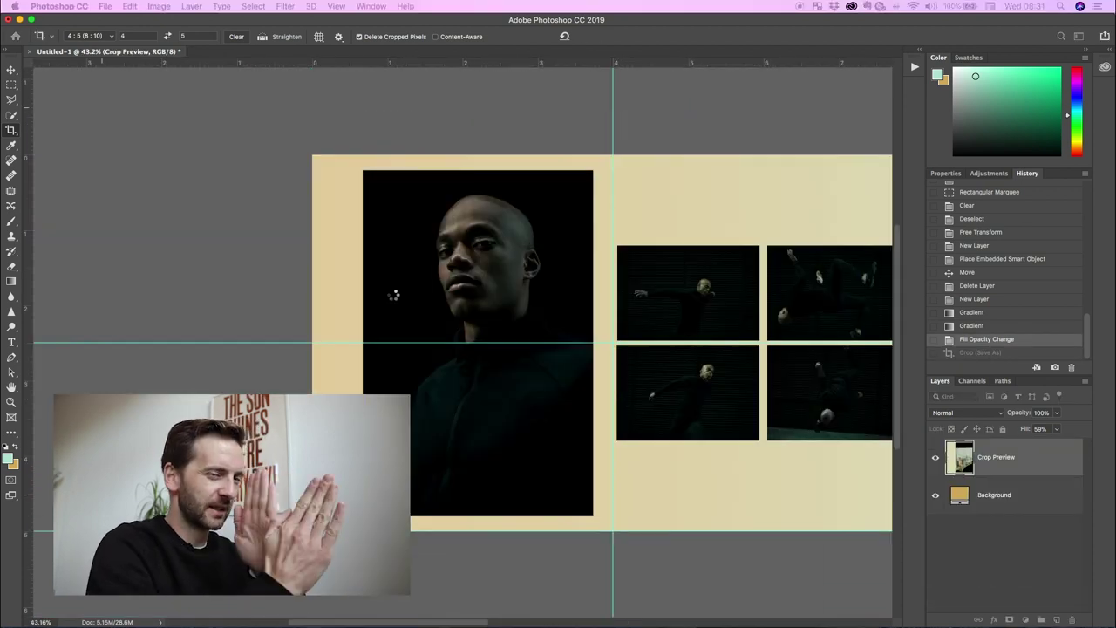
key("super+shift+s")
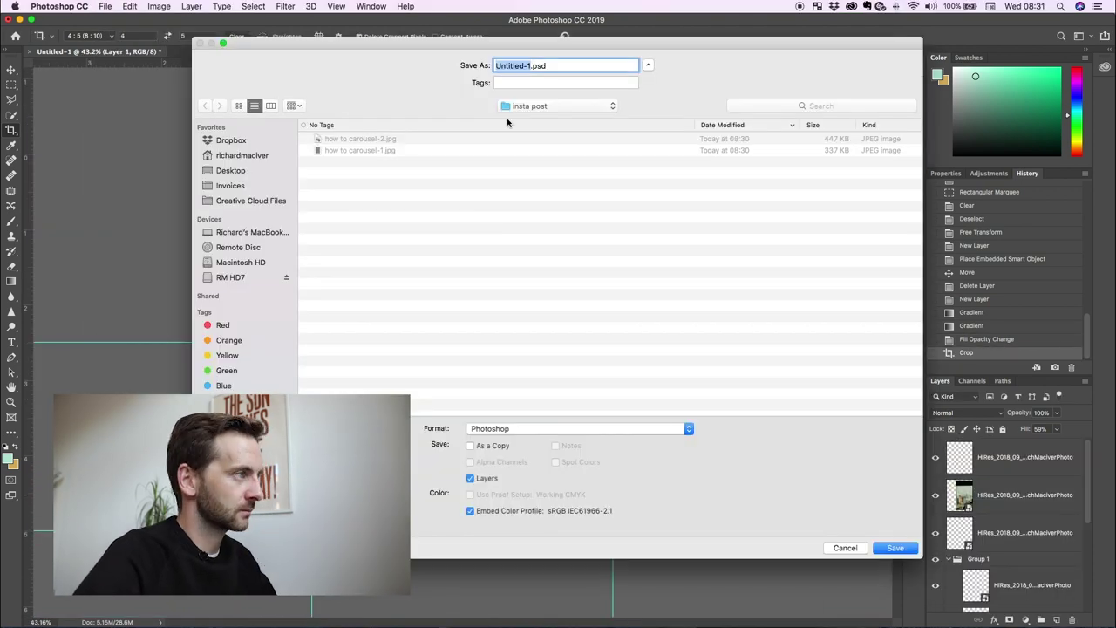
type("how to carousel-3")
left_click(610, 428)
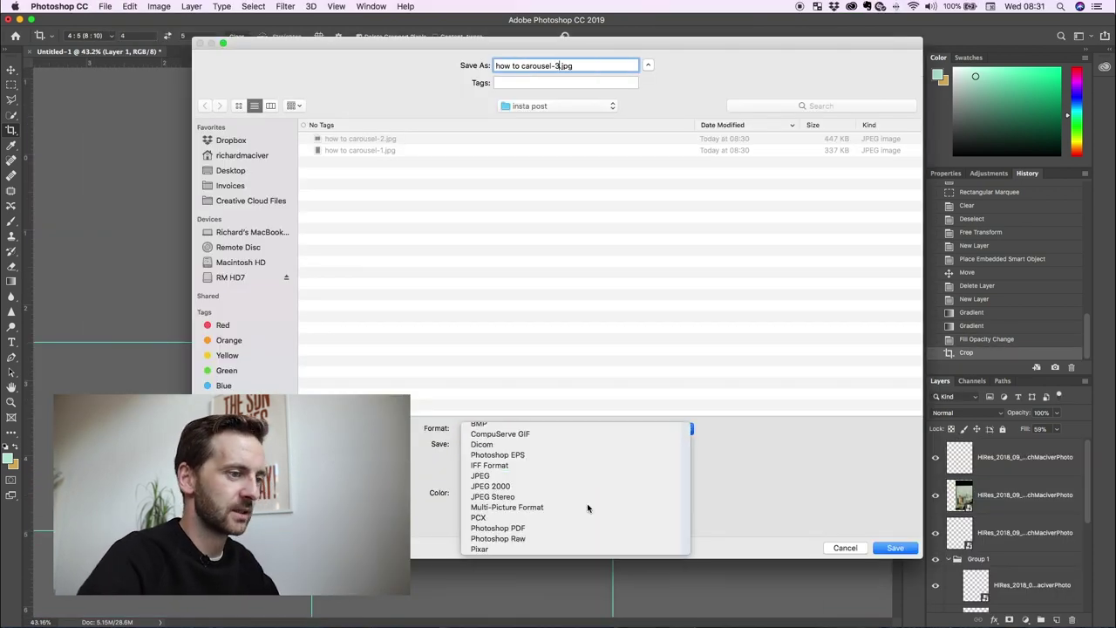
left_click(593, 494)
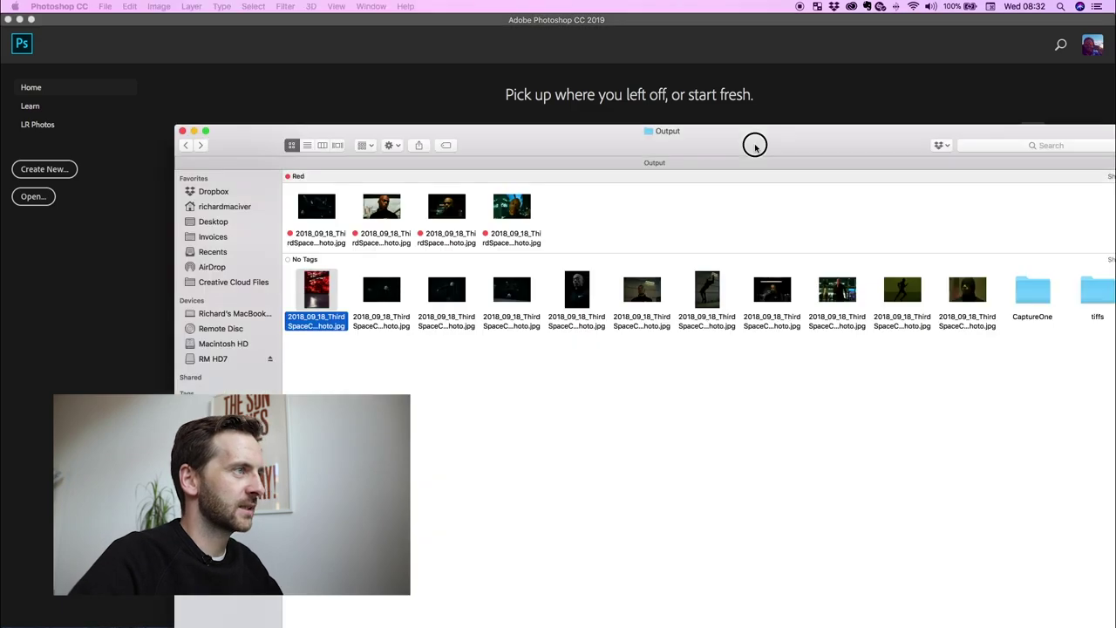
Open the insta post folder and share the five how to carousel JPEGs via AirDrop
double_click(755, 142)
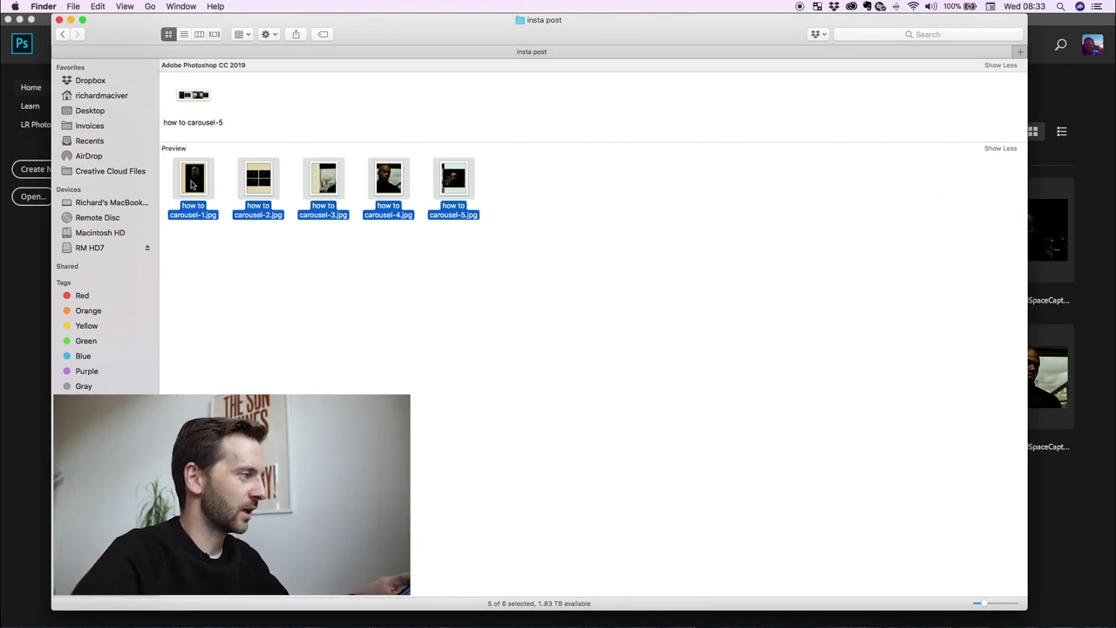
right_click(192, 184)
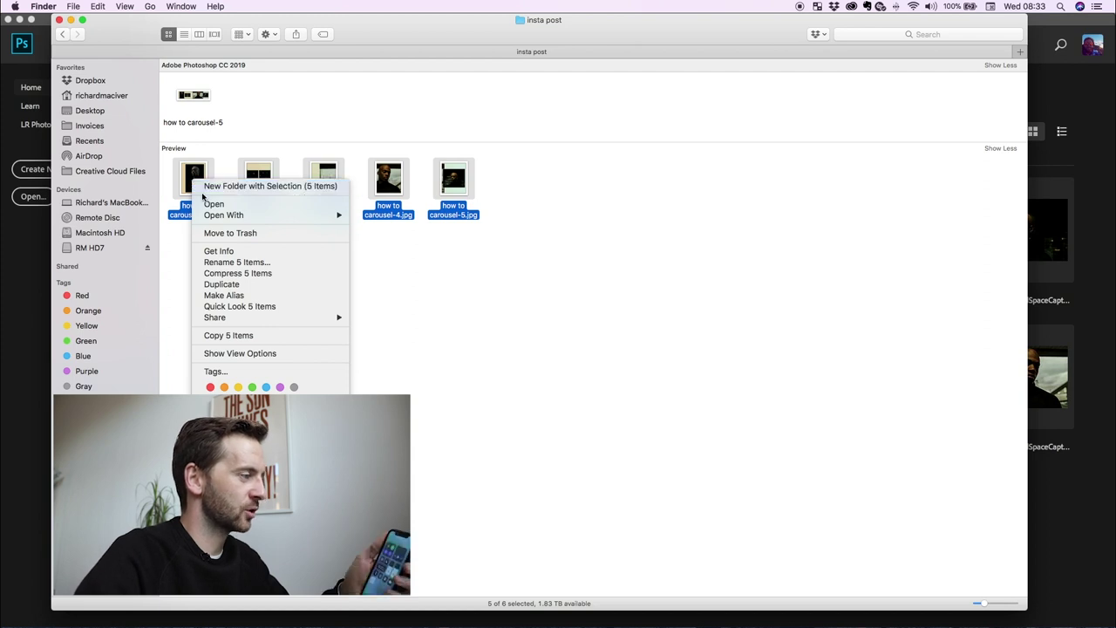
left_click(393, 348)
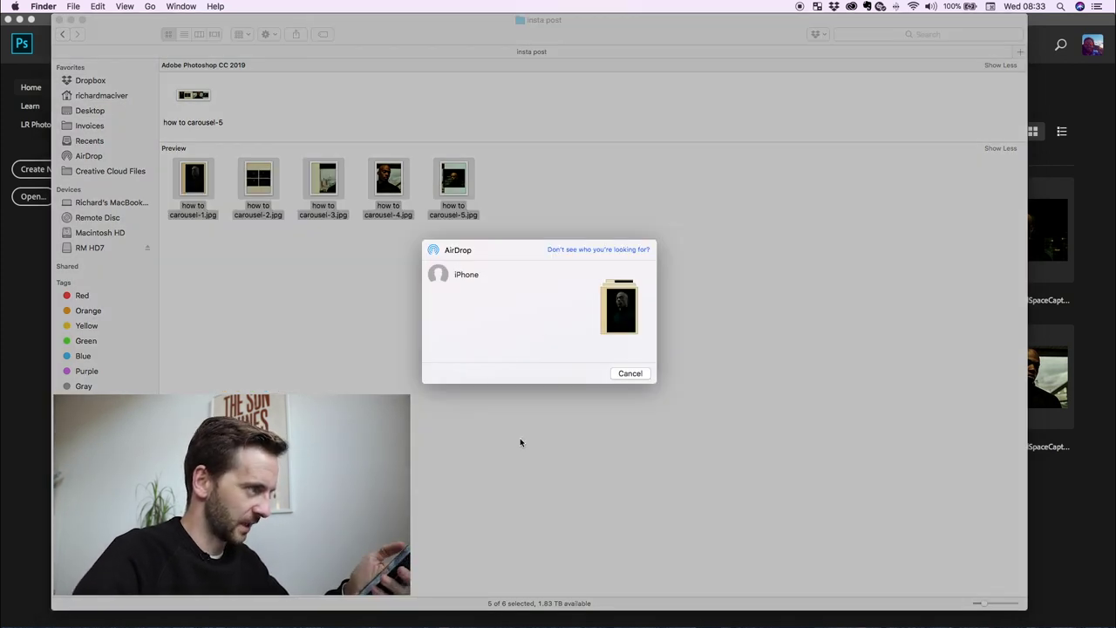